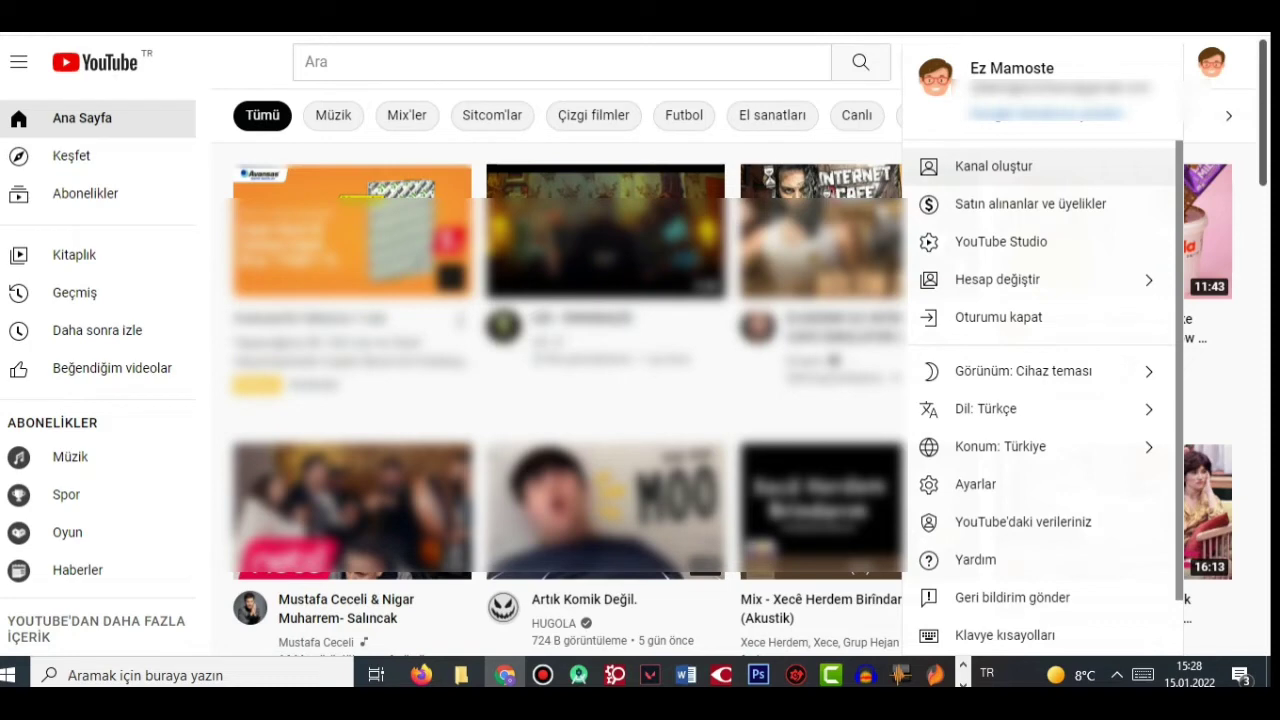
Create a YouTube channel for the account, keeping the suggested profile picture and channel name
left_click(993, 166)
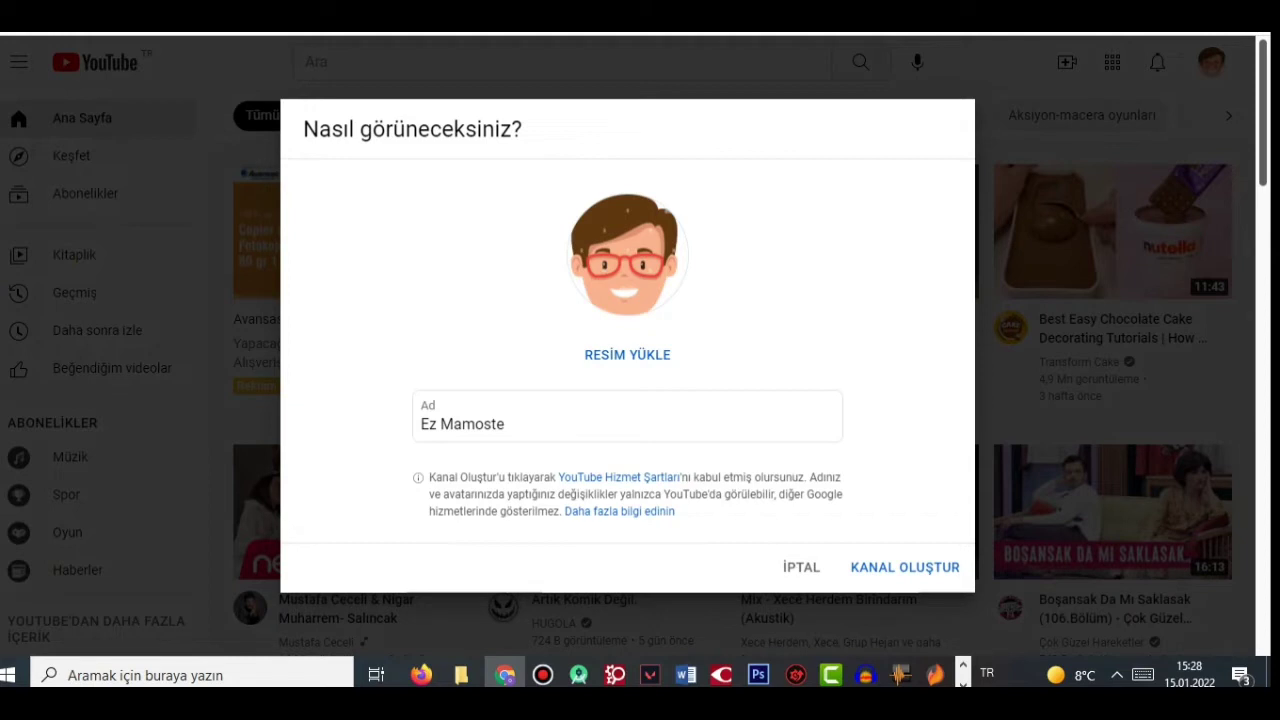
left_click(505, 423)
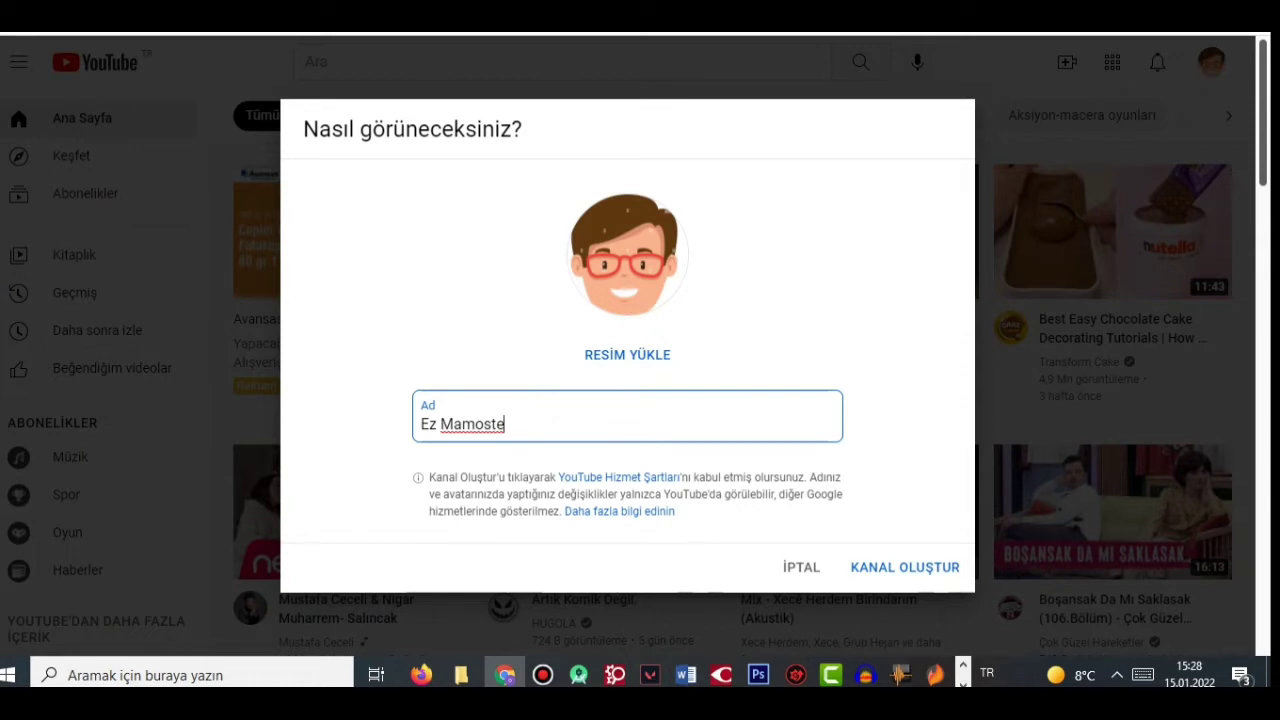
left_click_drag(504, 424, 420, 424)
left_click(496, 424)
left_click(904, 567)
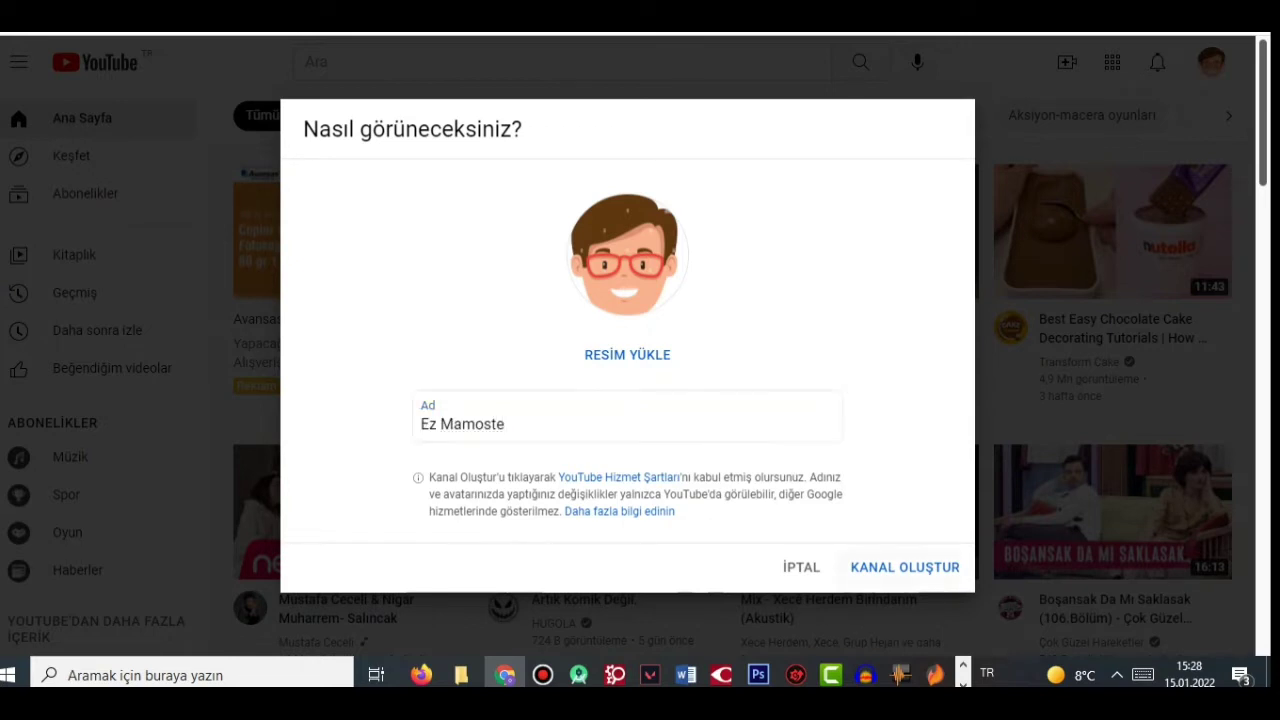
key("Return")
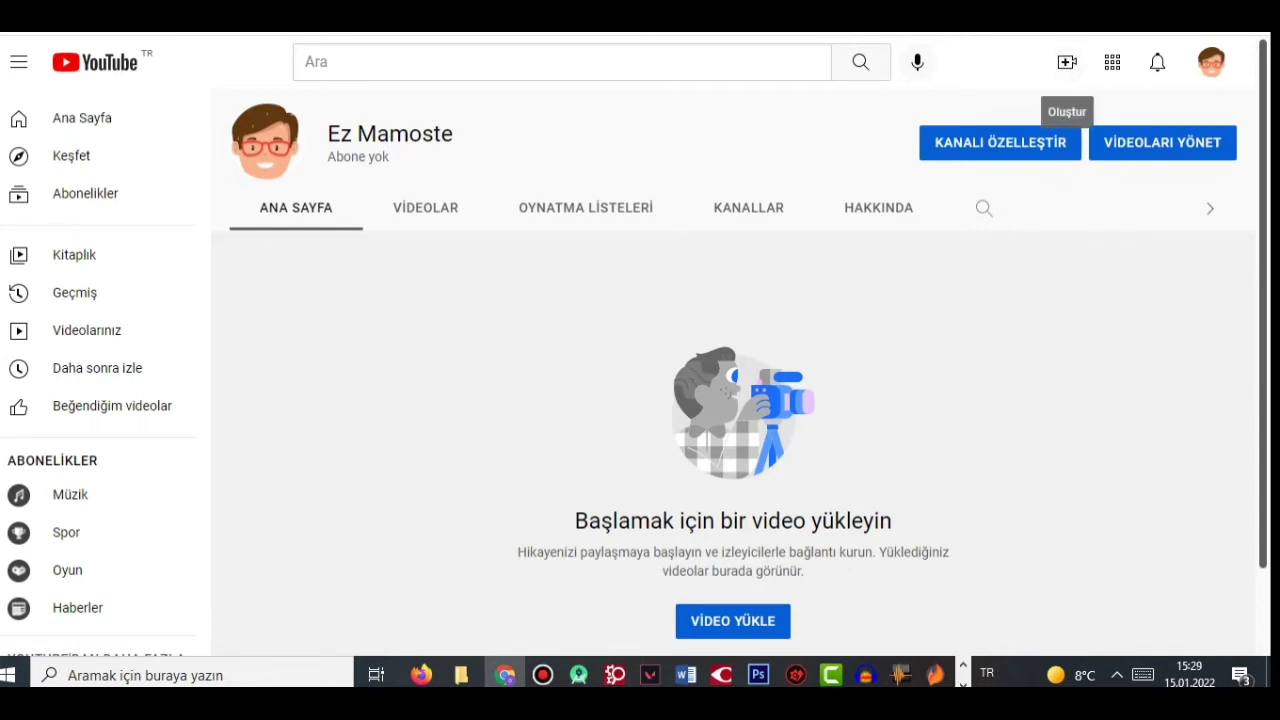
Start a video upload and add zoom_0.mp4 from the open zoom-records subfolder on drive E
left_click(1067, 62)
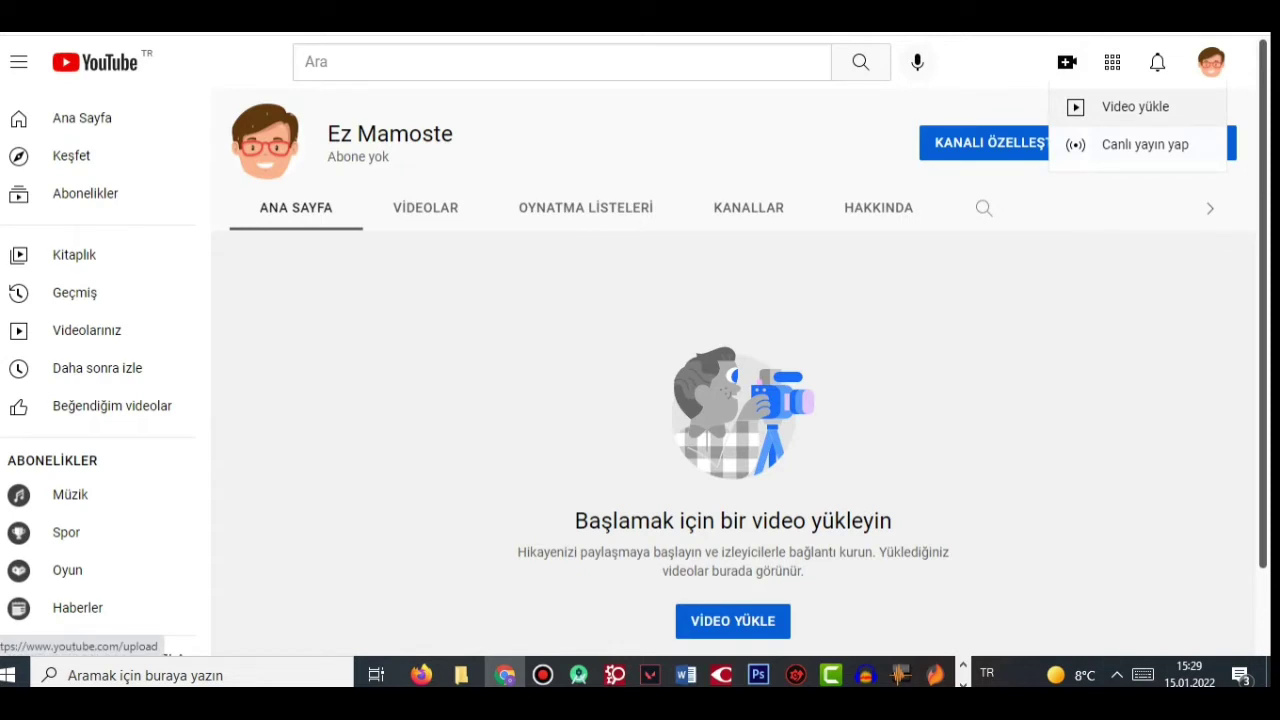
left_click(1135, 106)
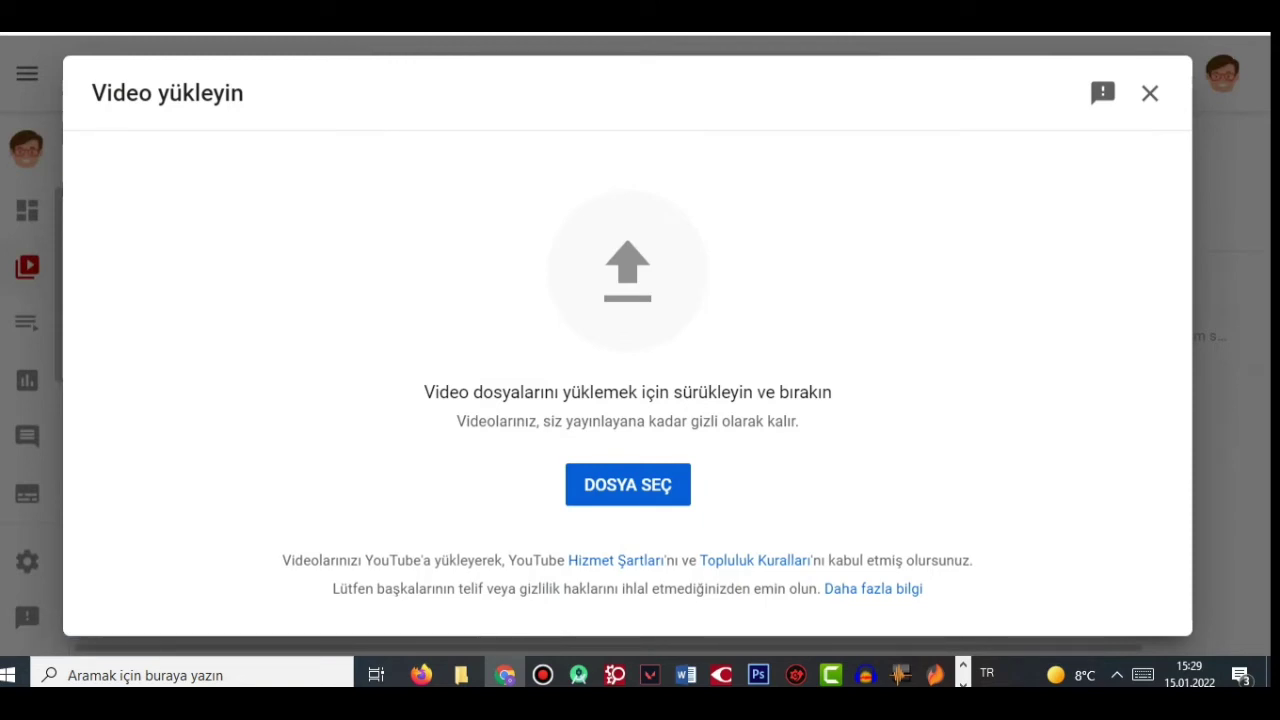
left_click(465, 585)
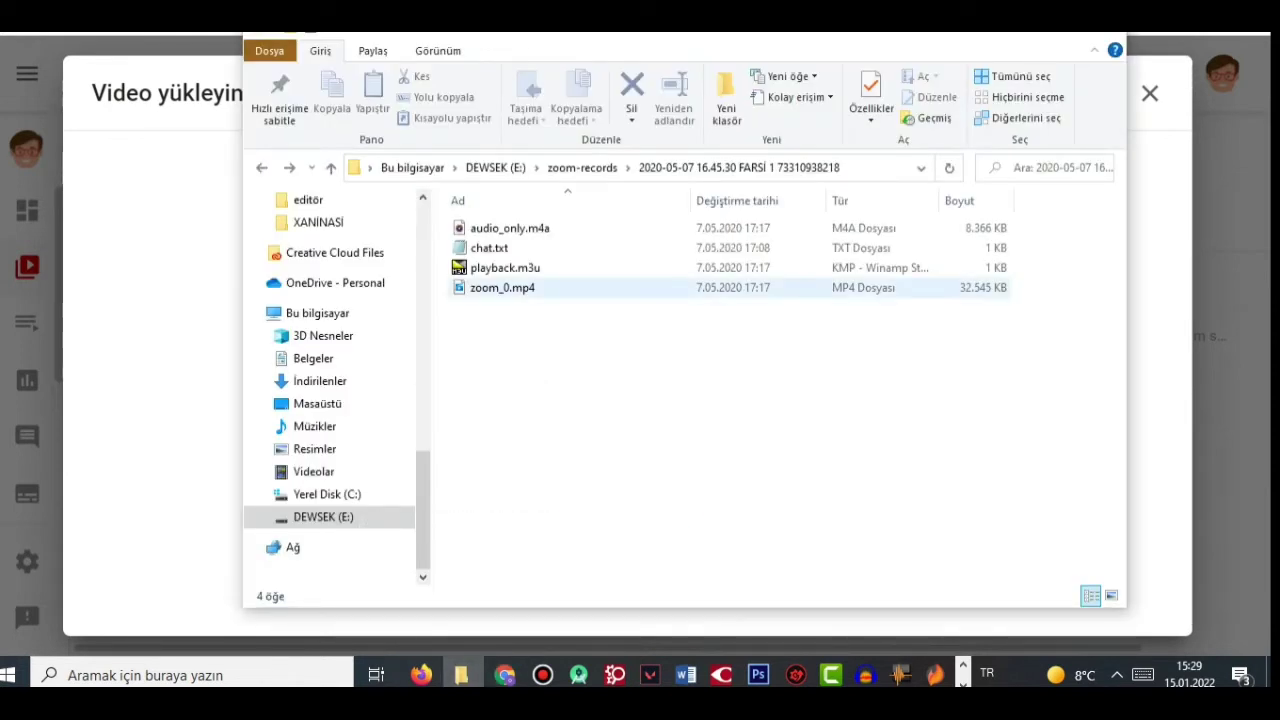
left_click(502, 287)
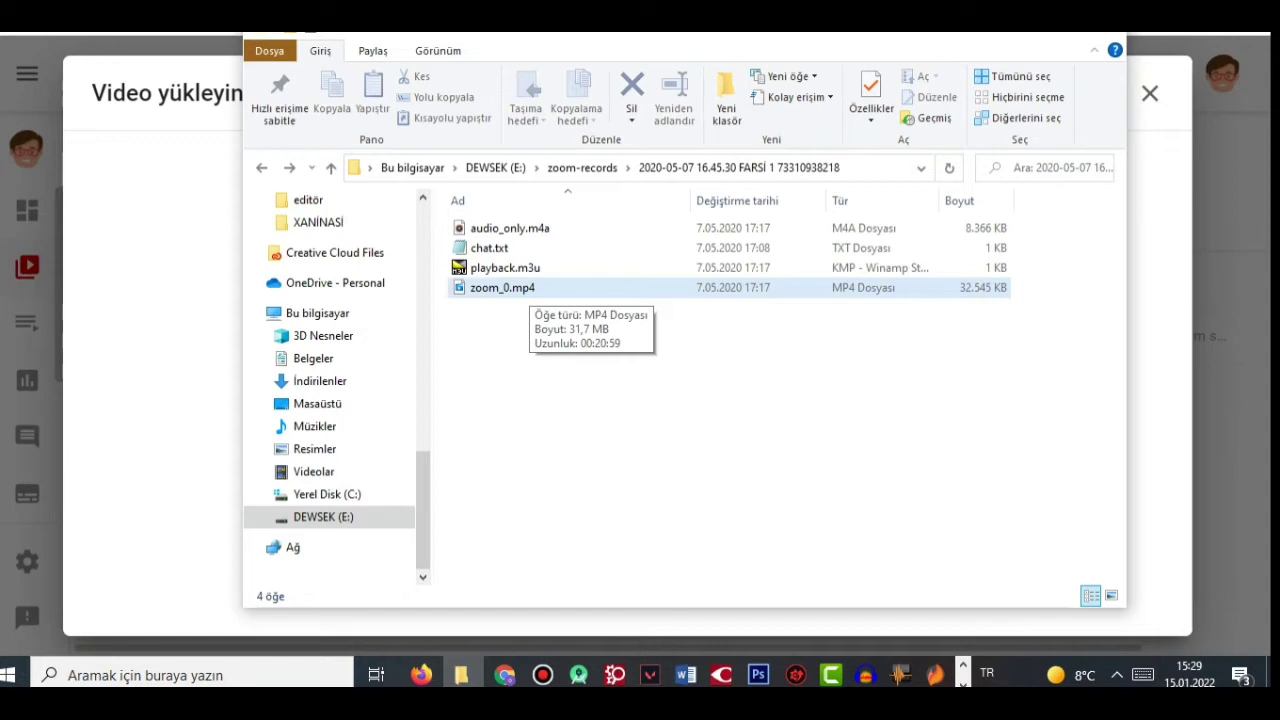
left_click_drag(520, 287, 621, 236)
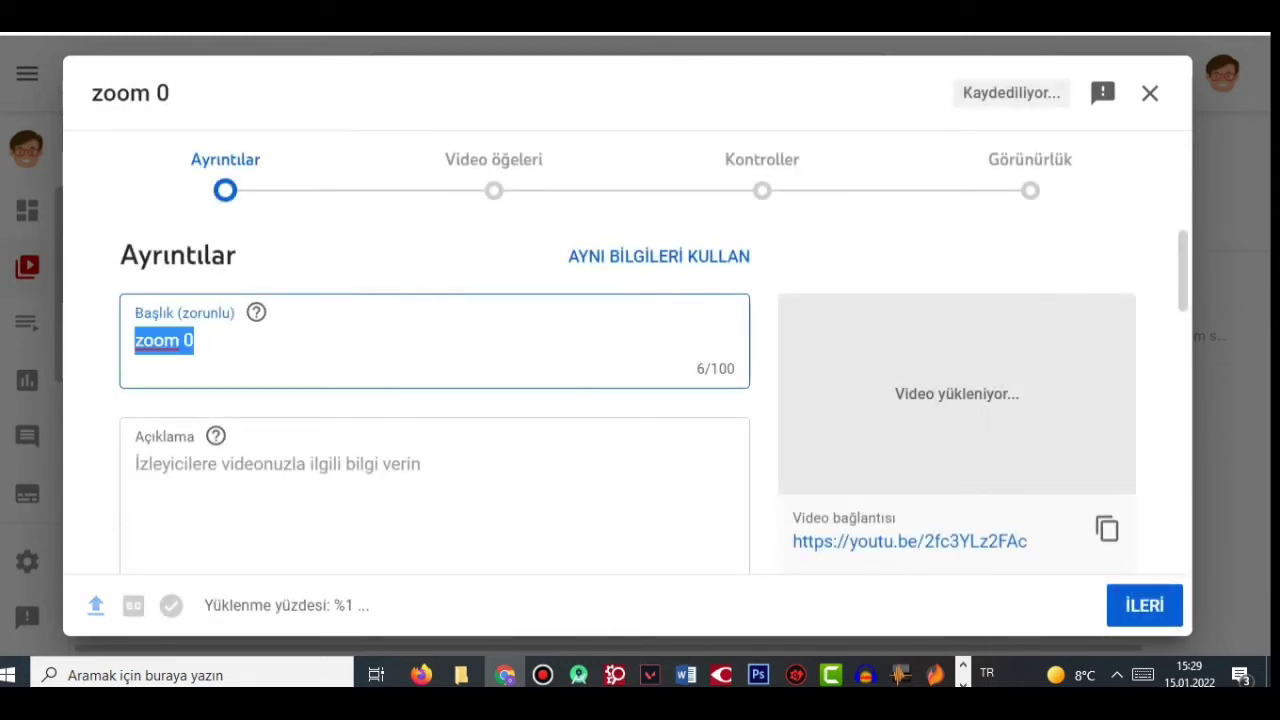
Replace the video's title with "ders1 kurmanci"
left_click(194, 340)
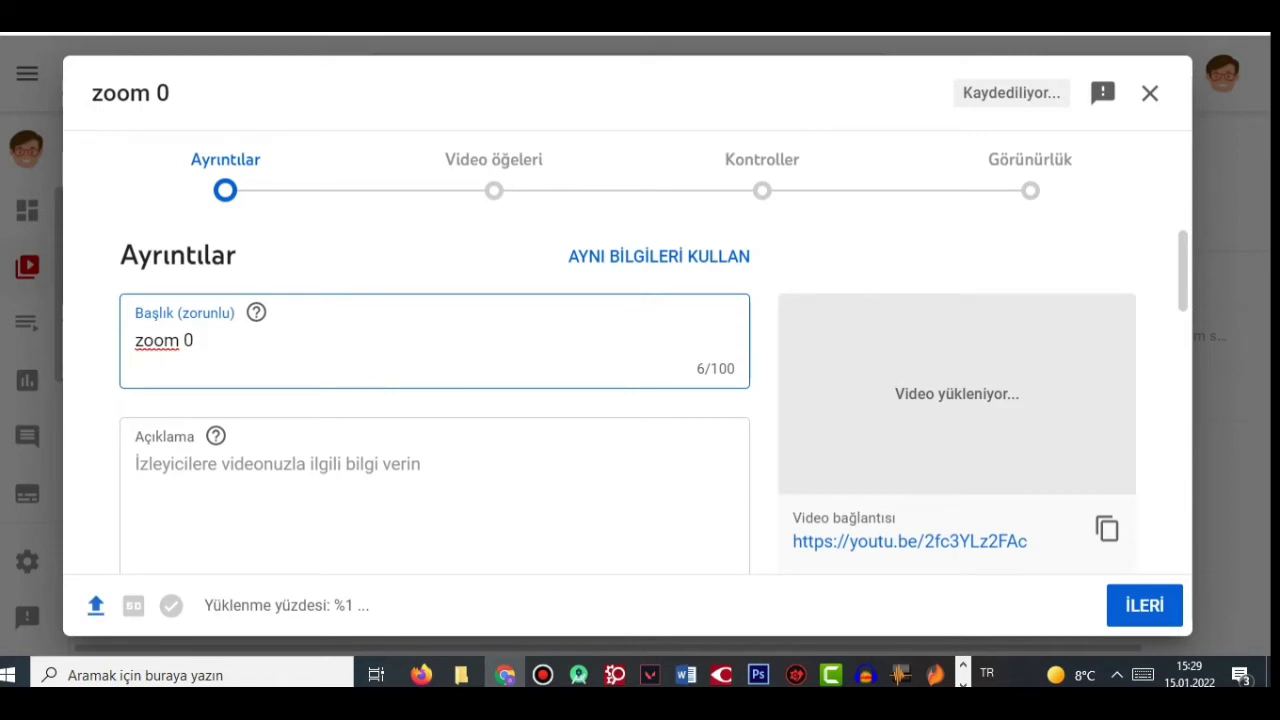
key("ctrl+a")
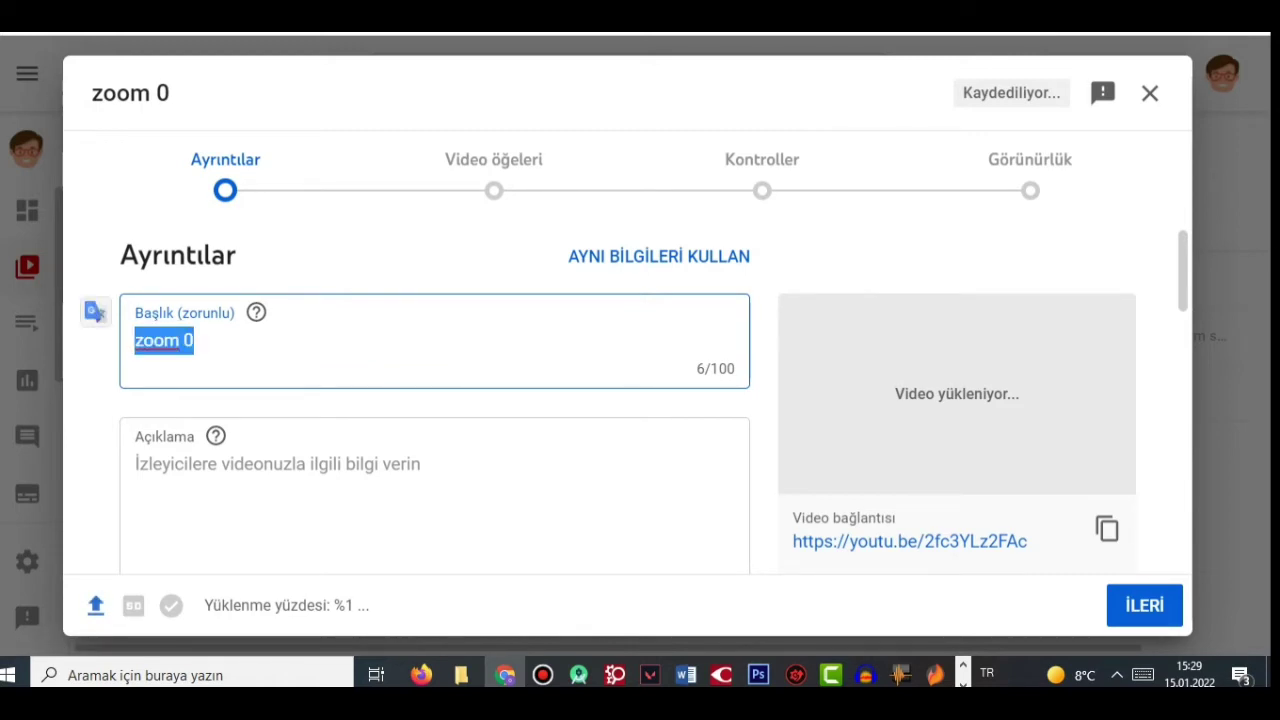
type("ders")
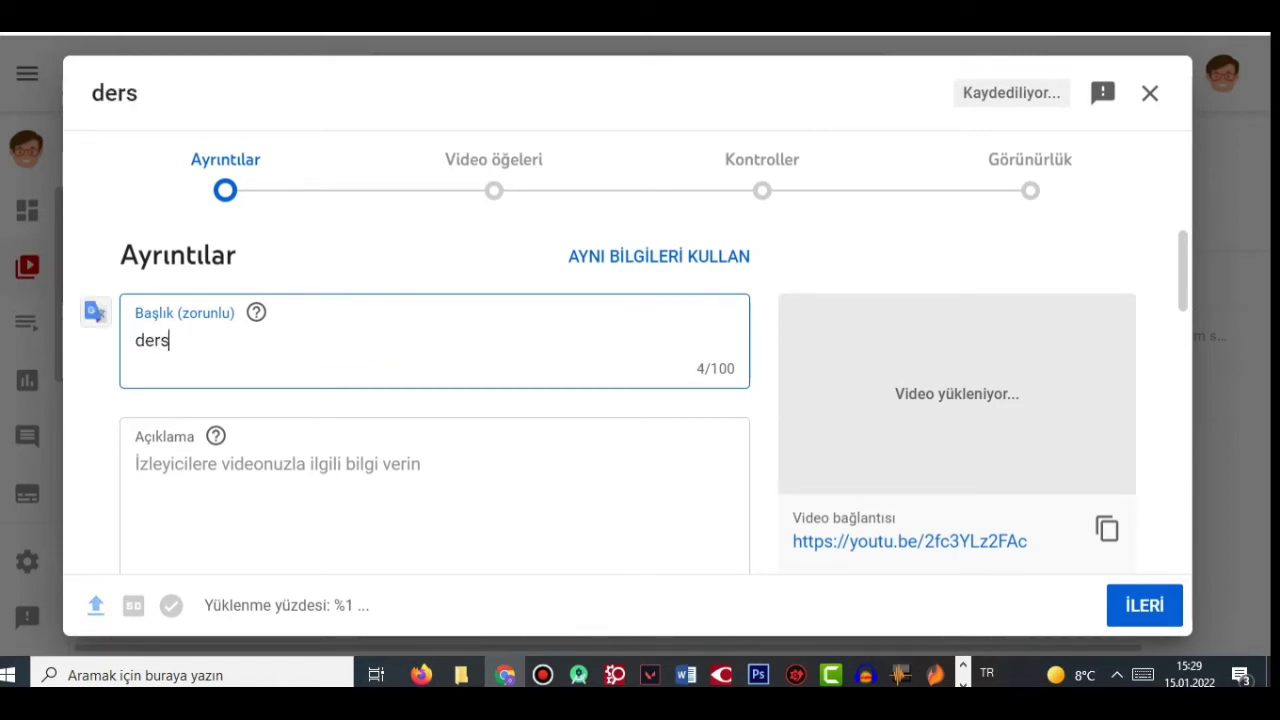
type("1 kur")
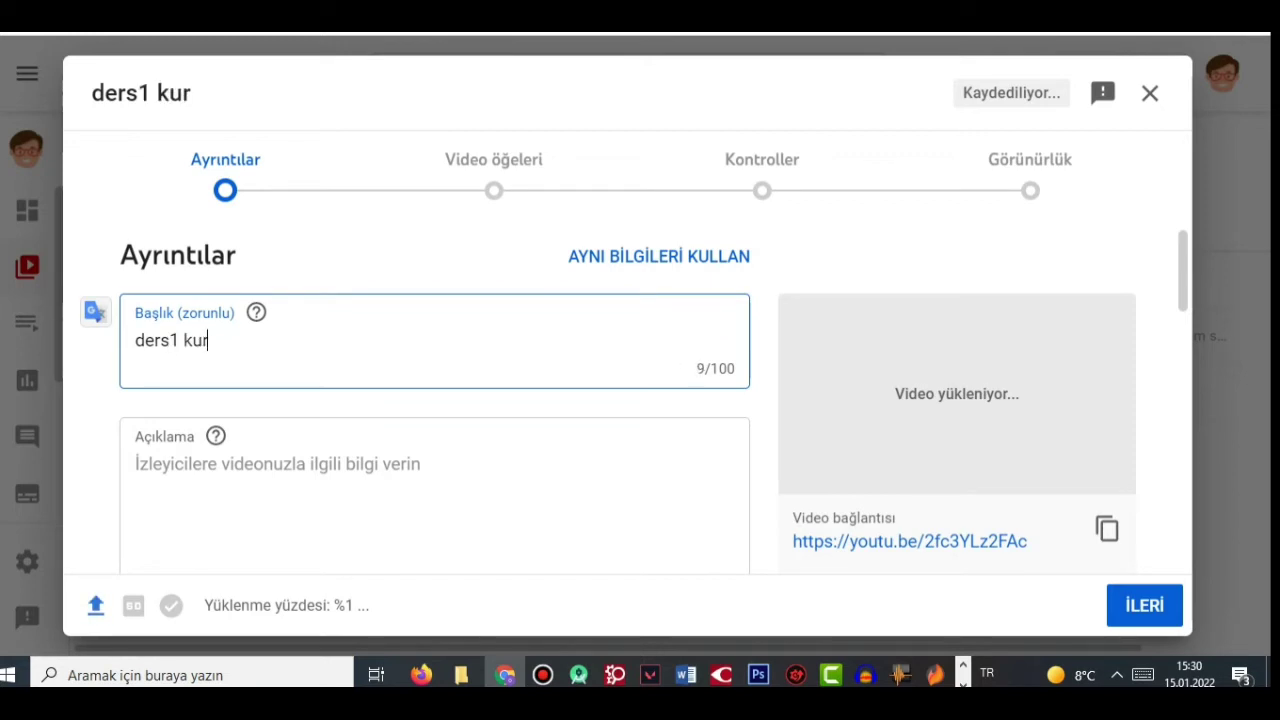
type("manci")
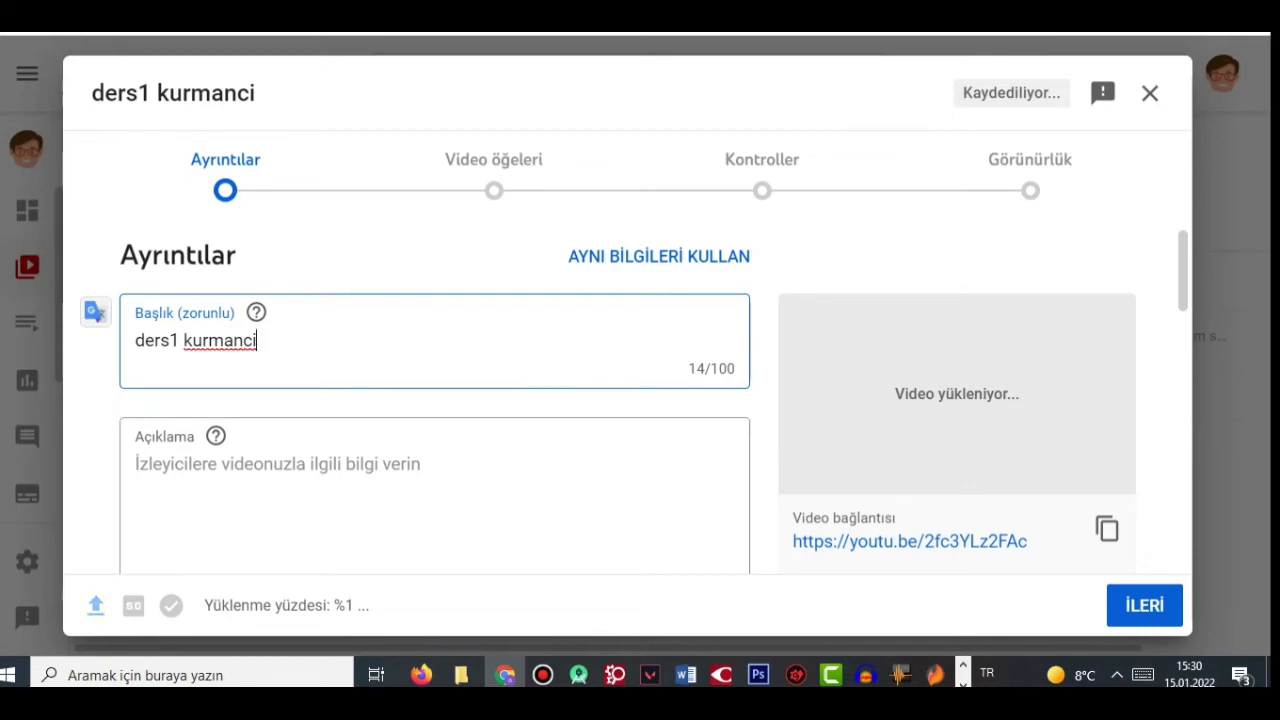
left_click(136, 464)
left_click(242, 340)
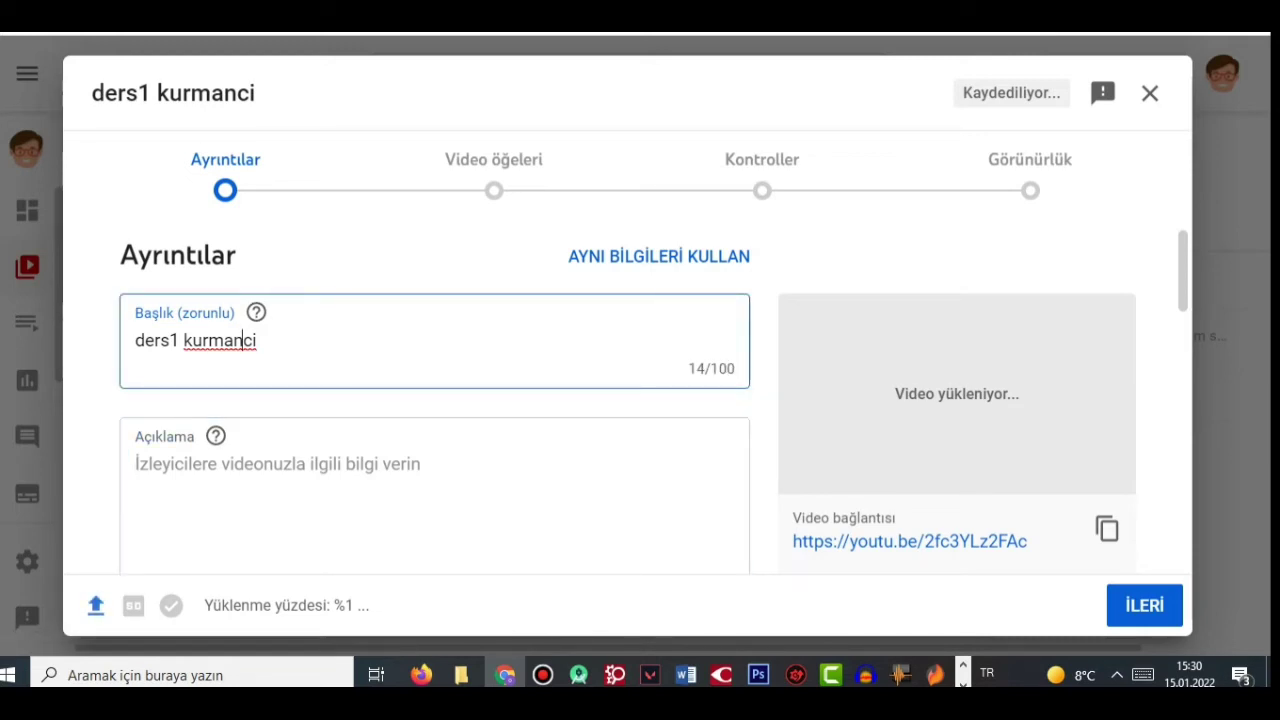
Mark the video's audience as "Hayır, çocuklara özel değil" (not made for kids)
scroll(435, 400, "down", 2)
scroll(435, 400, "down", 2)
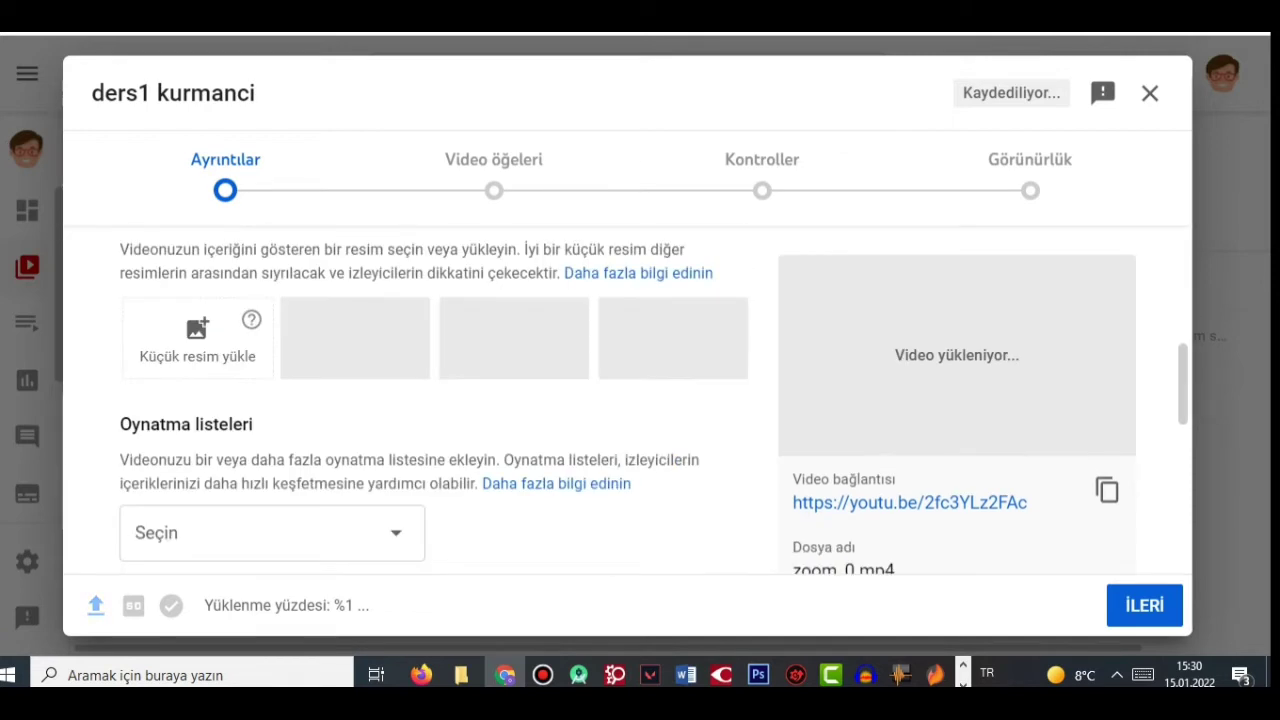
scroll(435, 400, "down", 2)
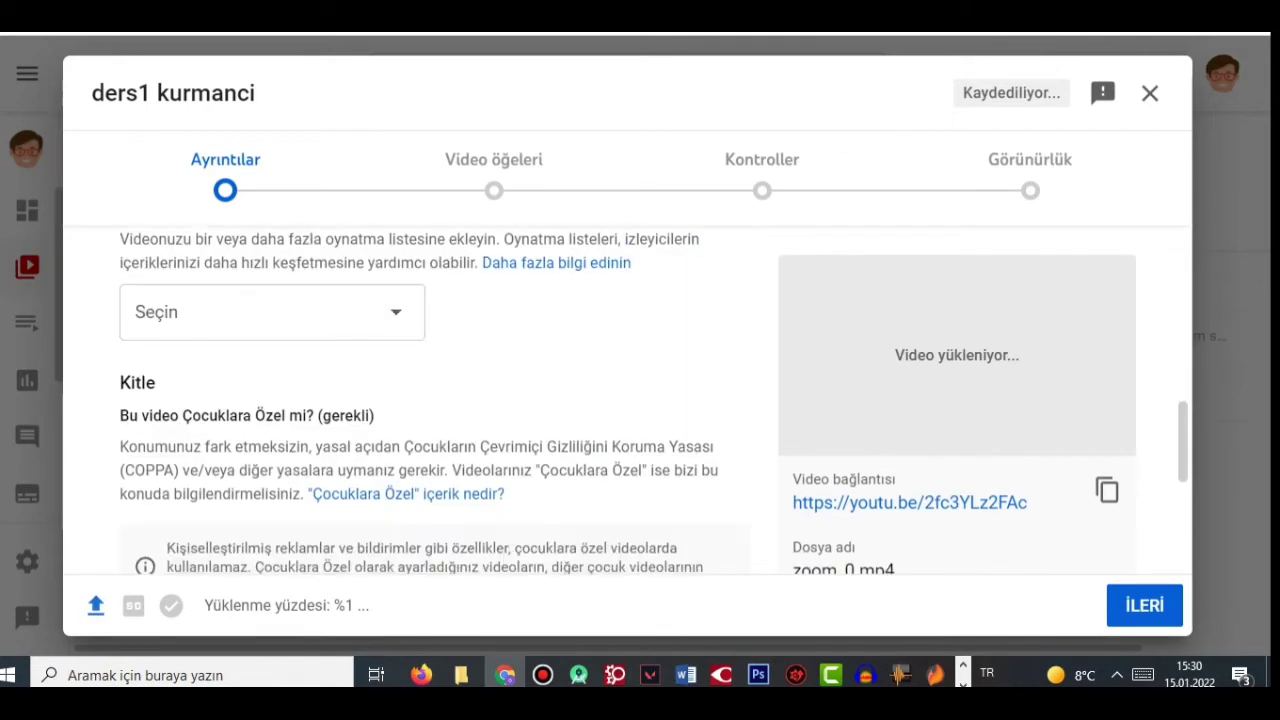
scroll(435, 400, "down", 3)
left_click(132, 352)
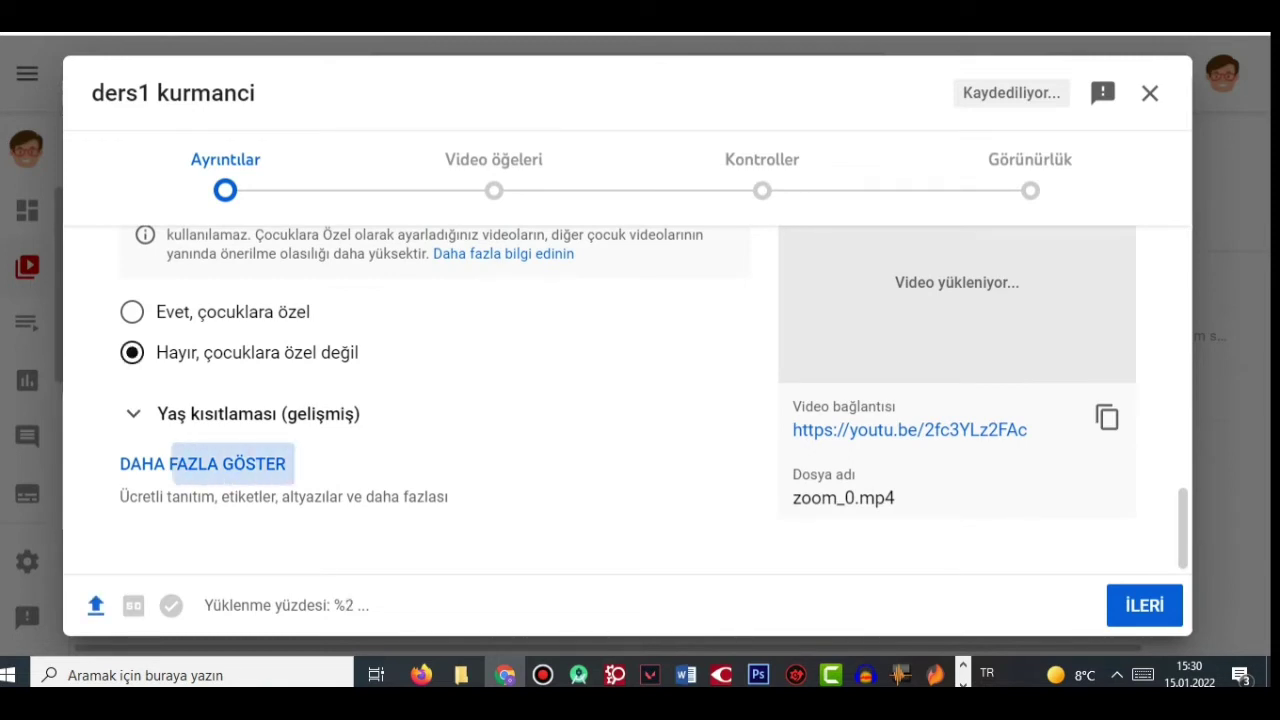
Show the additional video details and enter "kurmanci 1" as the tag text
left_click(202, 464)
scroll(435, 400, "down", 10)
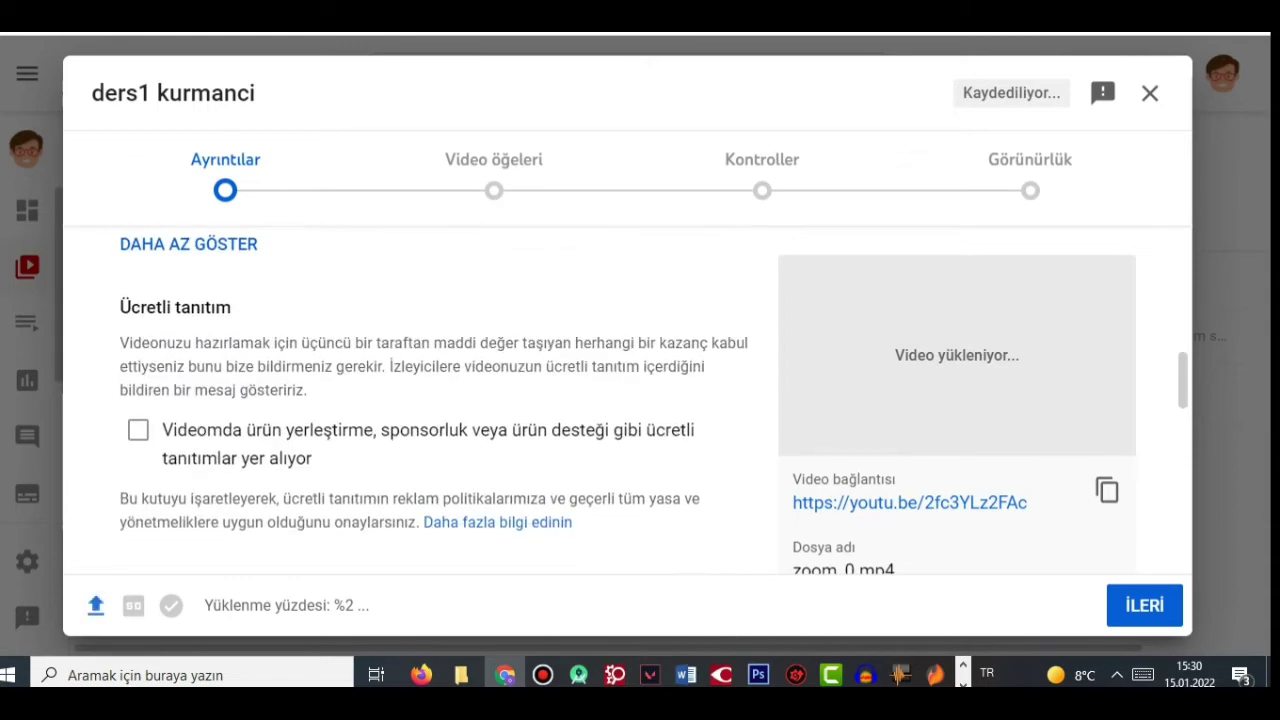
scroll(435, 400, "down", 7)
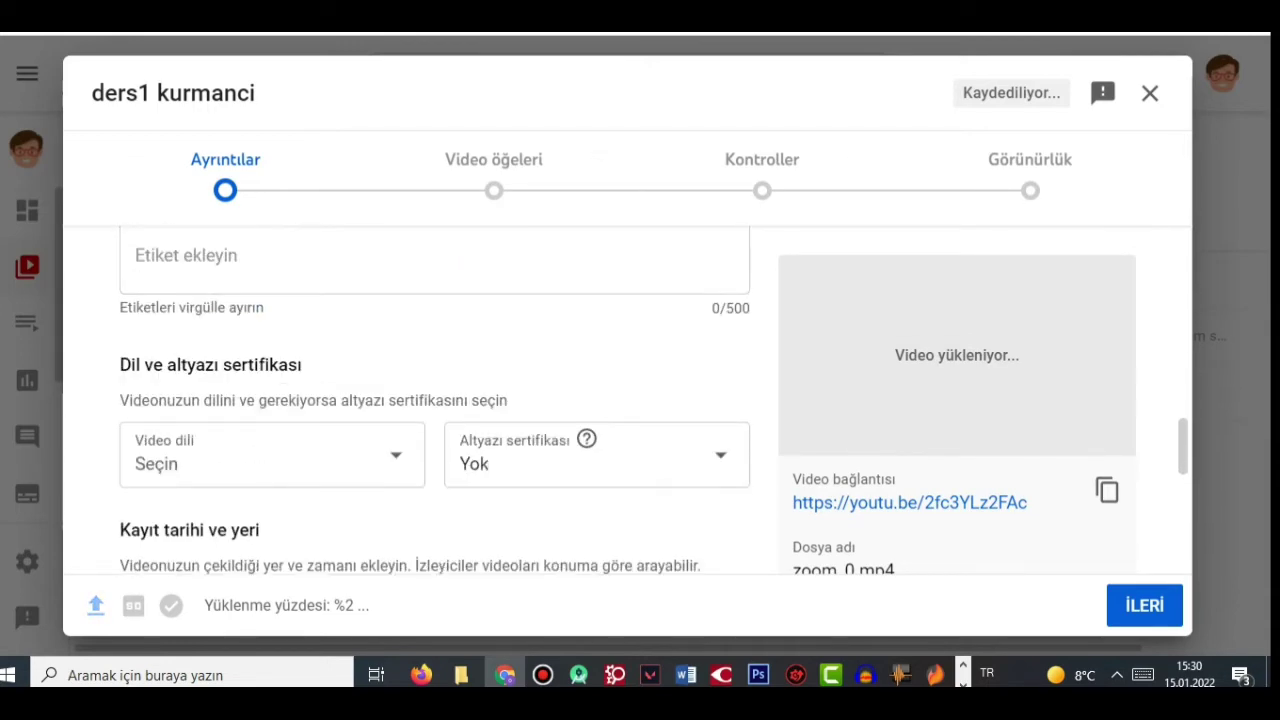
scroll(435, 400, "up", 3)
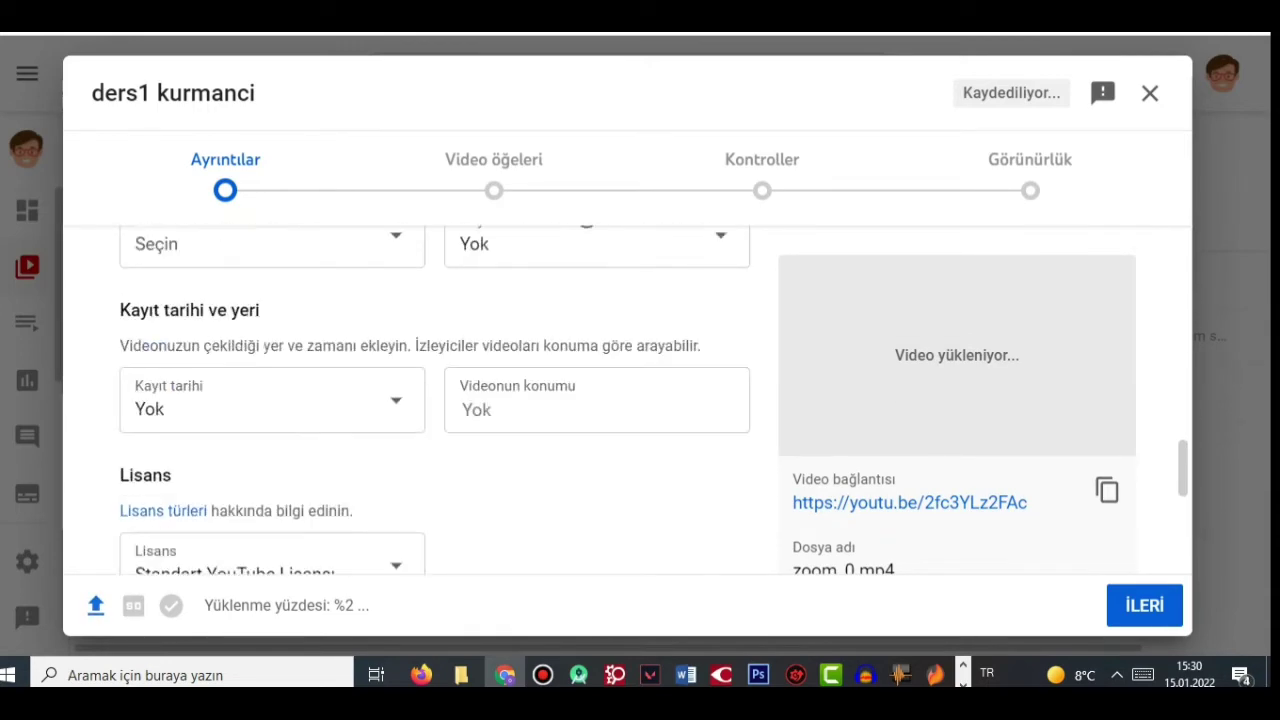
scroll(435, 400, "up", 2)
scroll(435, 400, "up", 2)
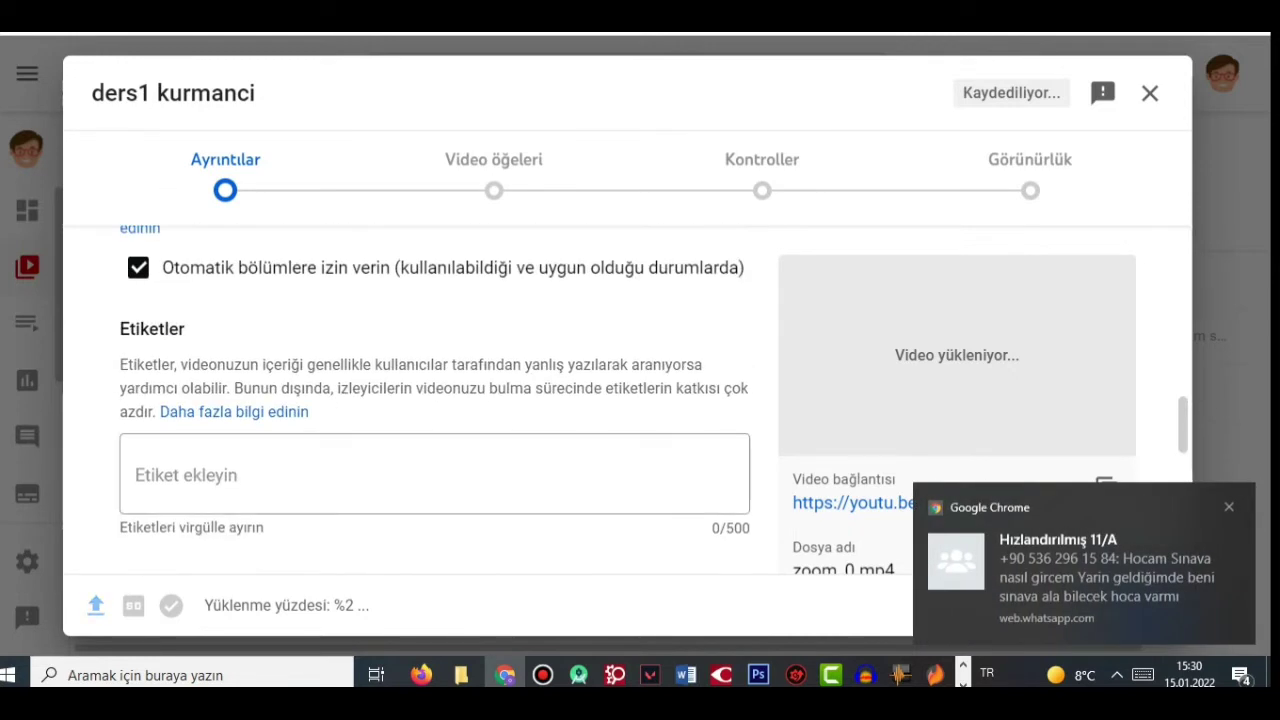
left_click(136, 475)
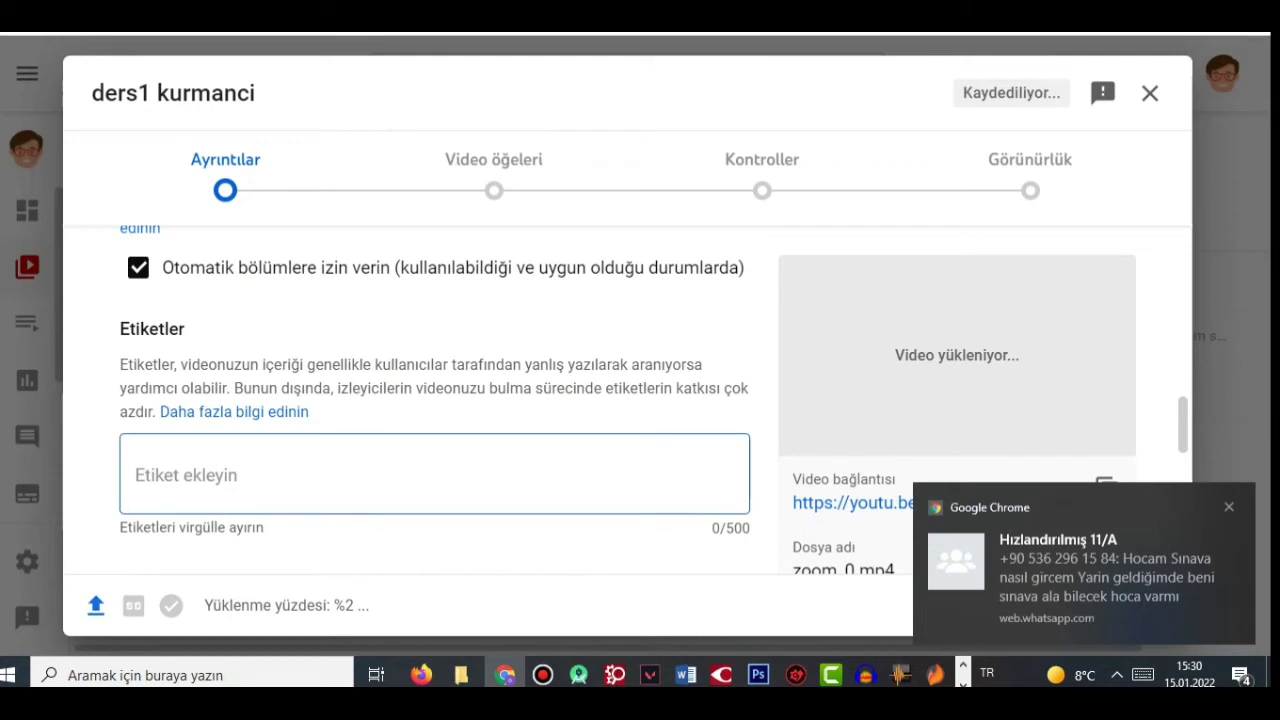
type("kurm")
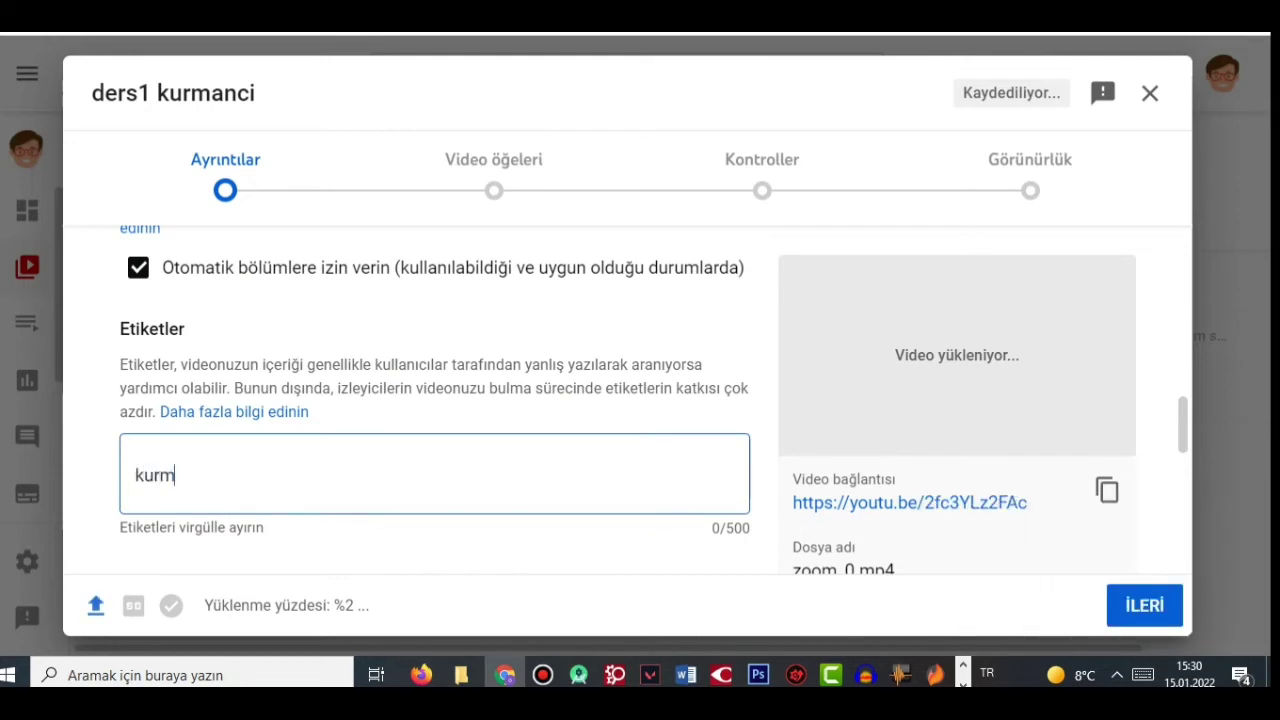
type("anci 1")
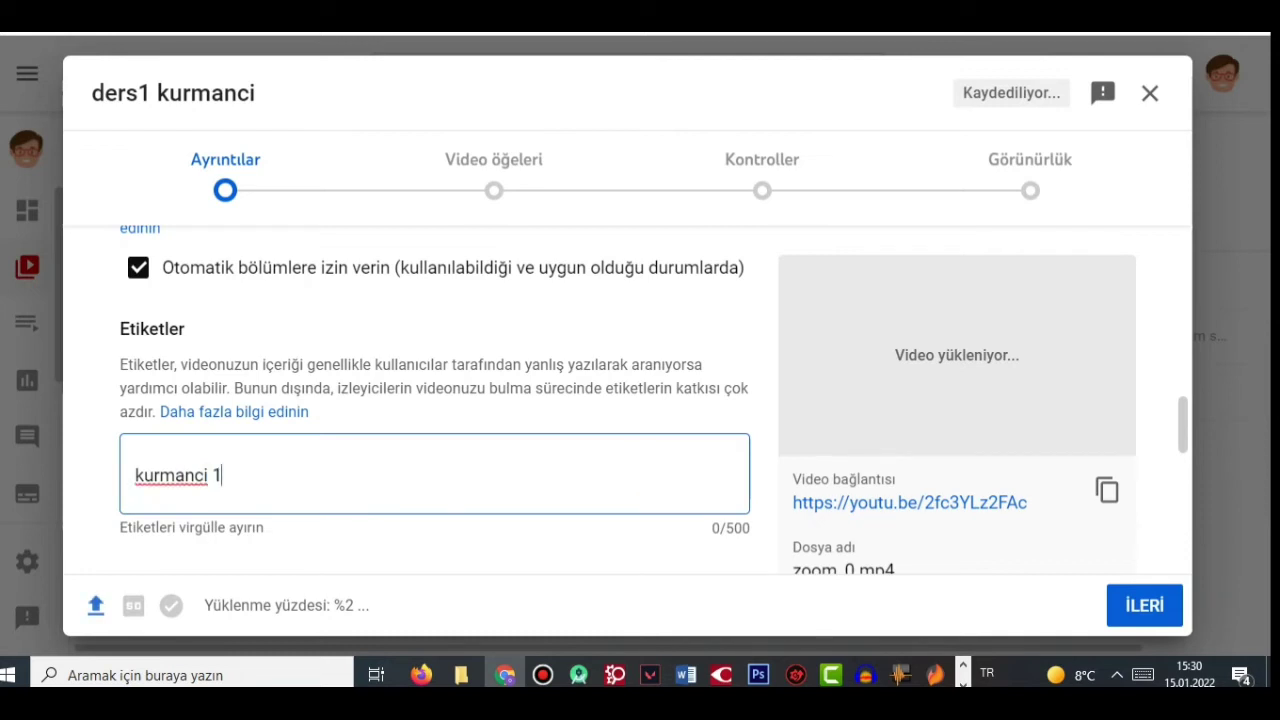
Advance from the details past Video öğeleri and Kontroller to the Görünürlük stage, adding no end screen or cards and dismissing the checks introduction
scroll(435, 400, "down", 10)
scroll(435, 400, "down", 10)
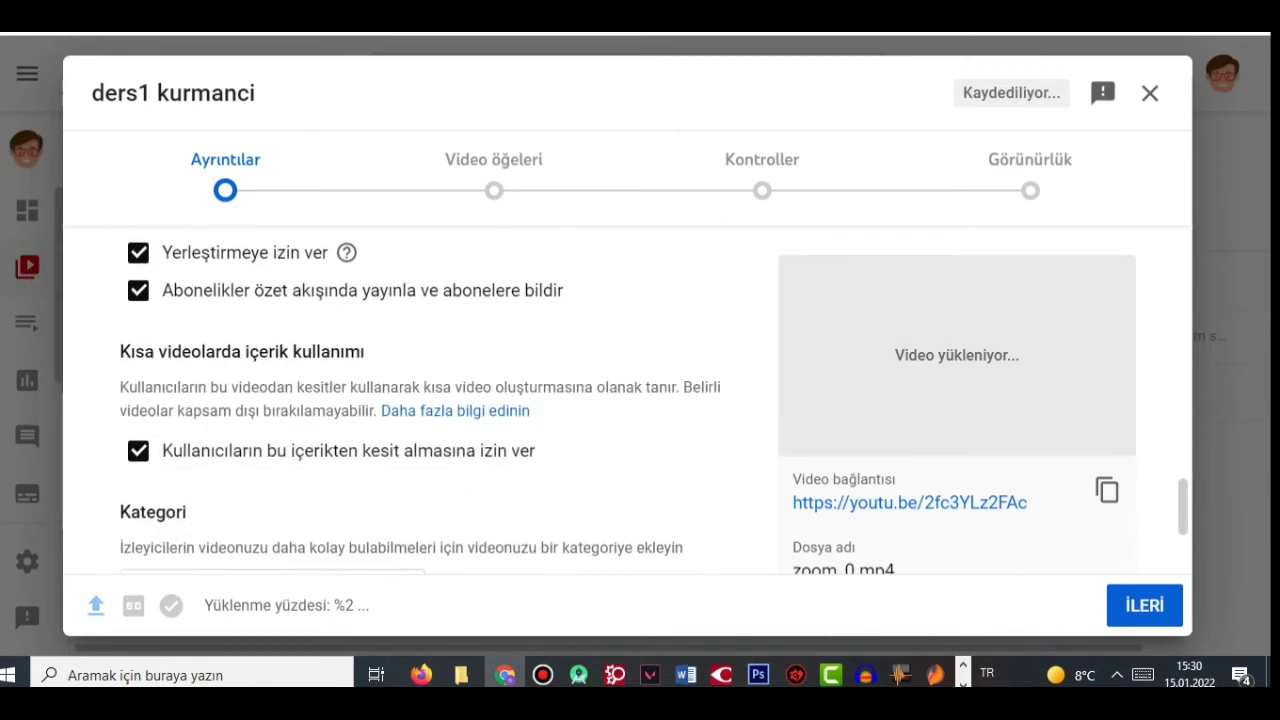
left_click(1144, 605)
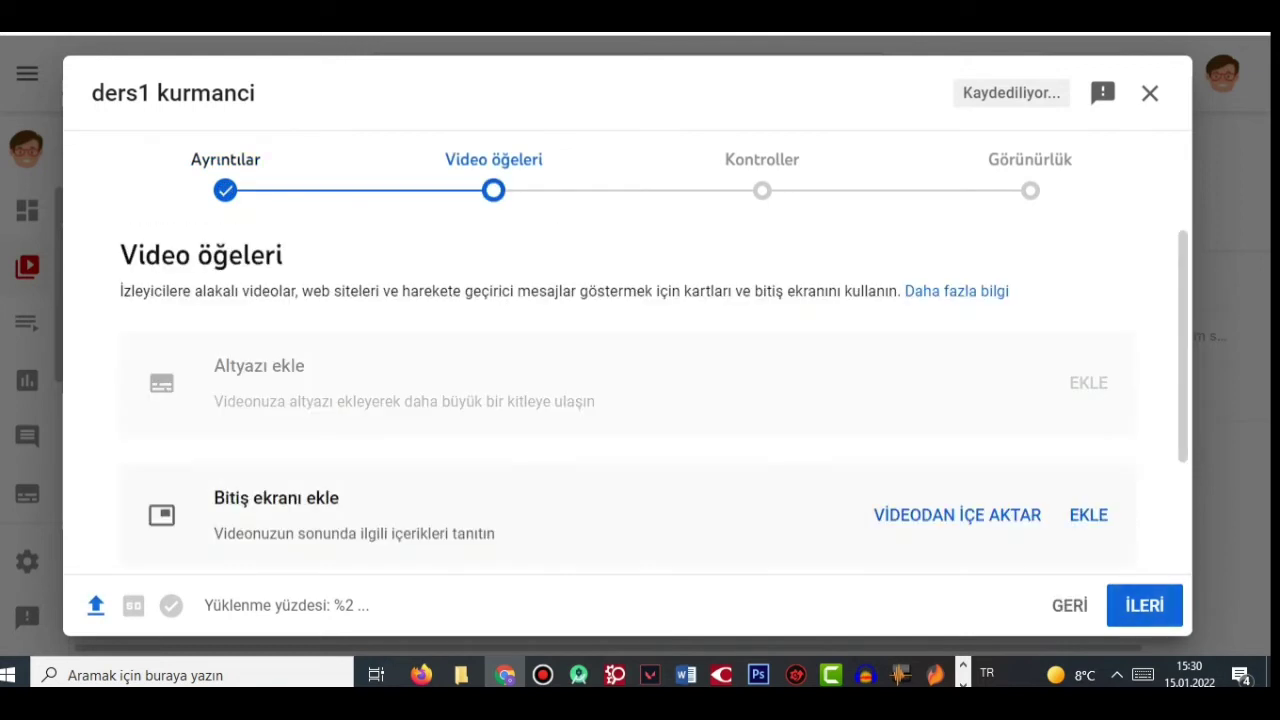
scroll(627, 400, "down", 3)
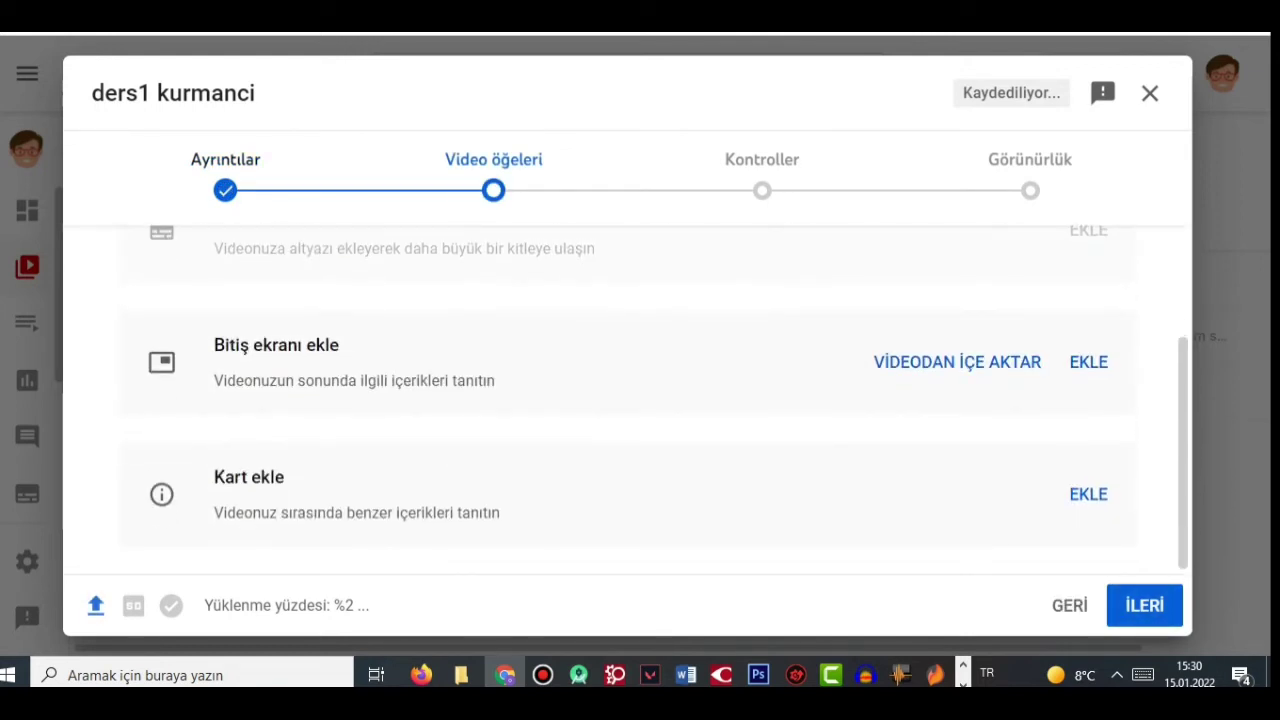
left_click(1144, 605)
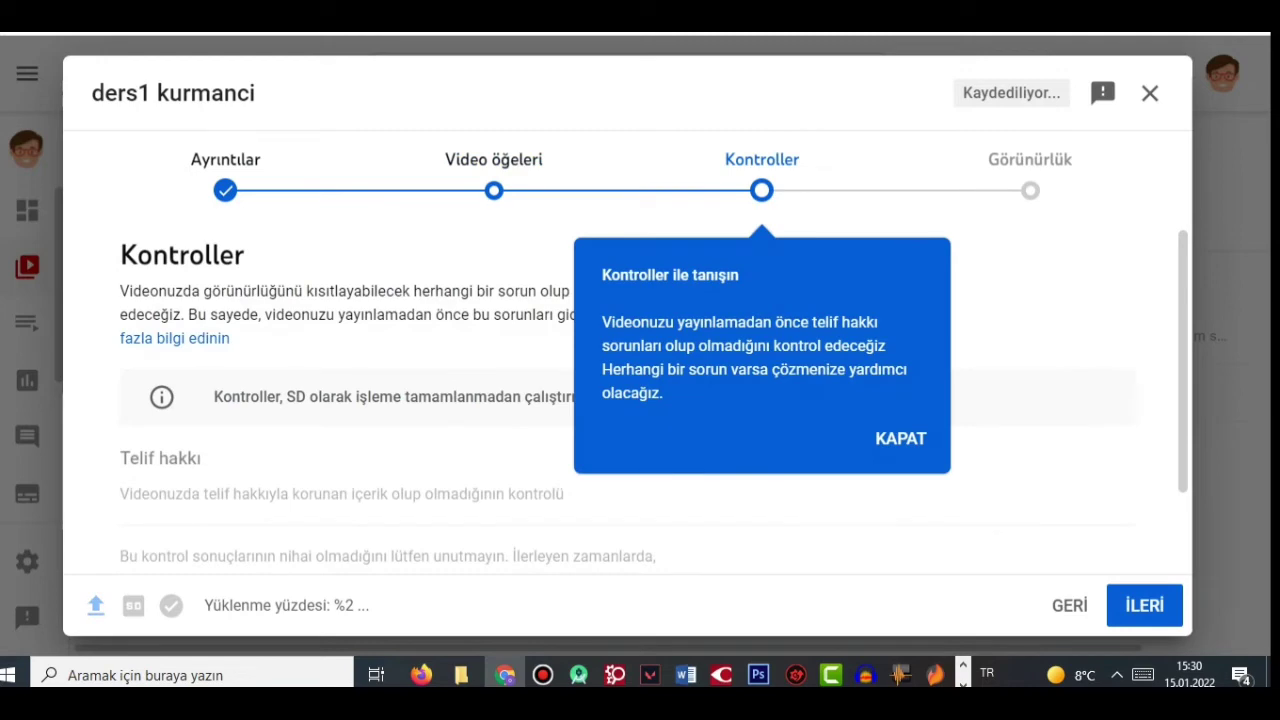
left_click(900, 438)
left_click(632, 391)
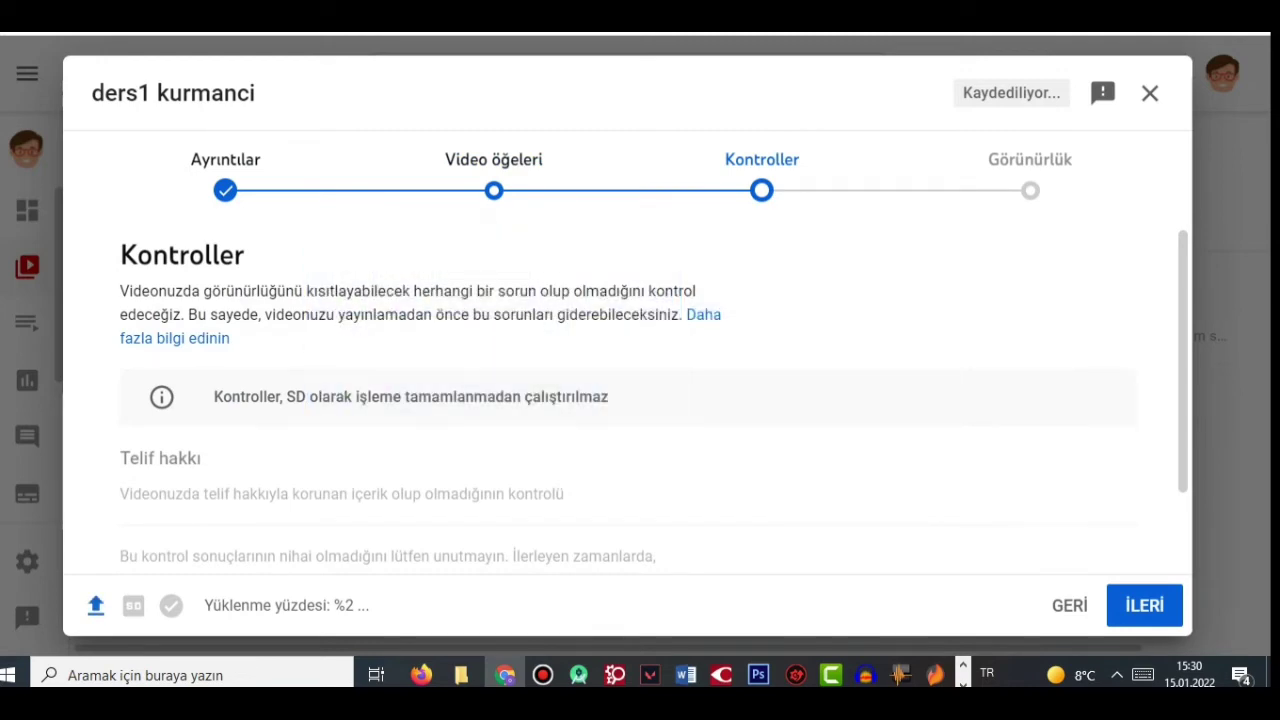
scroll(627, 400, "down", 2)
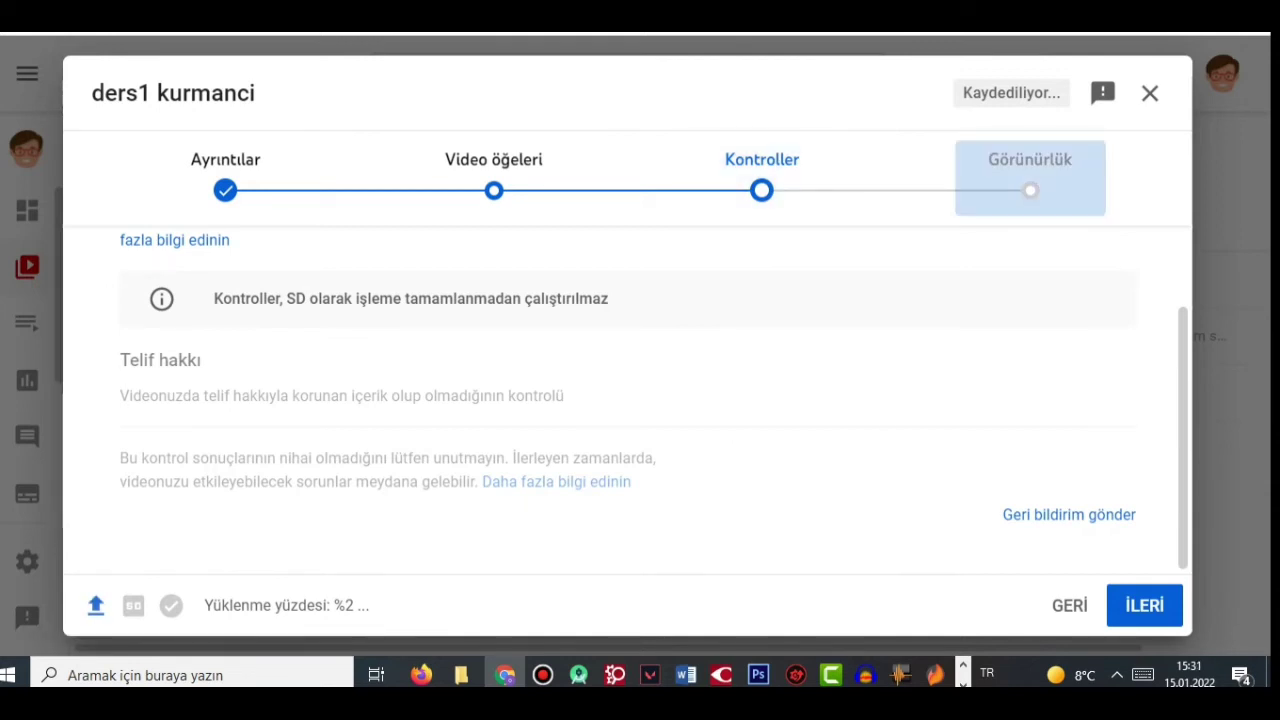
left_click(1030, 178)
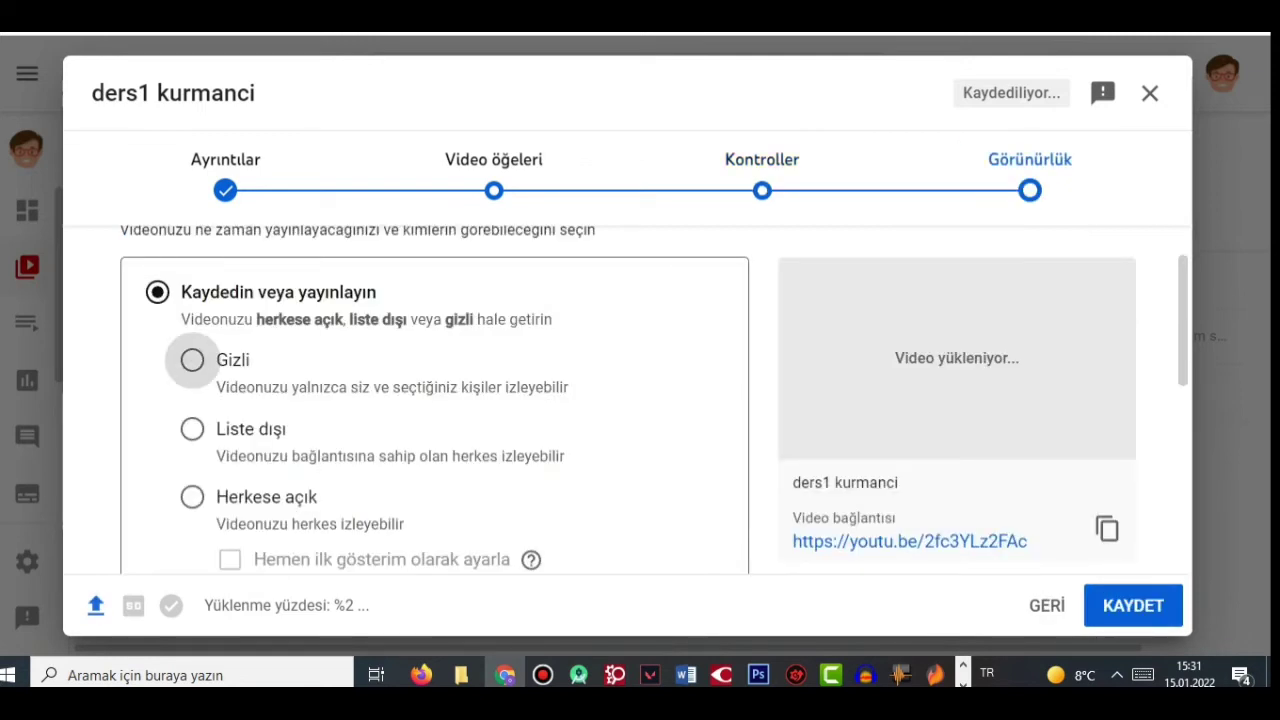
Set the video's visibility to Liste dışı (unlisted) after trying the Gizli option
left_click(192, 360)
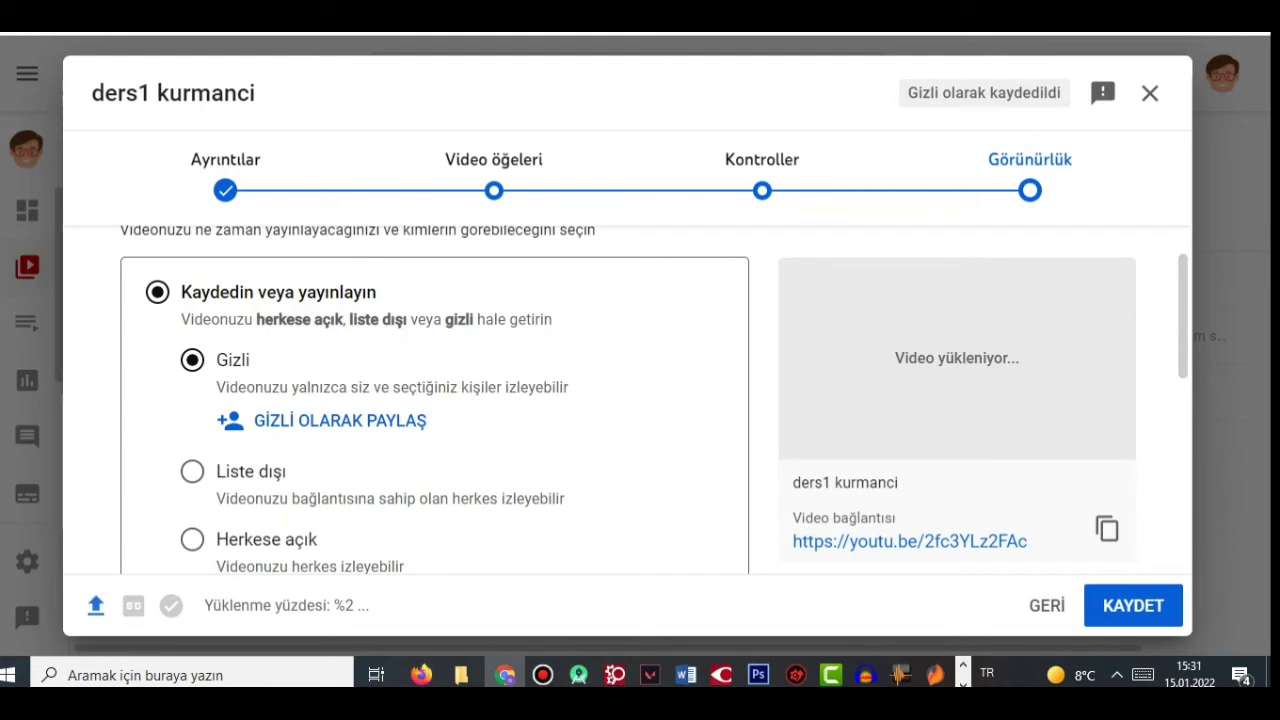
scroll(640, 400, "down", 2)
left_click(192, 251)
scroll(434, 400, "up", 2)
scroll(434, 400, "up", 1)
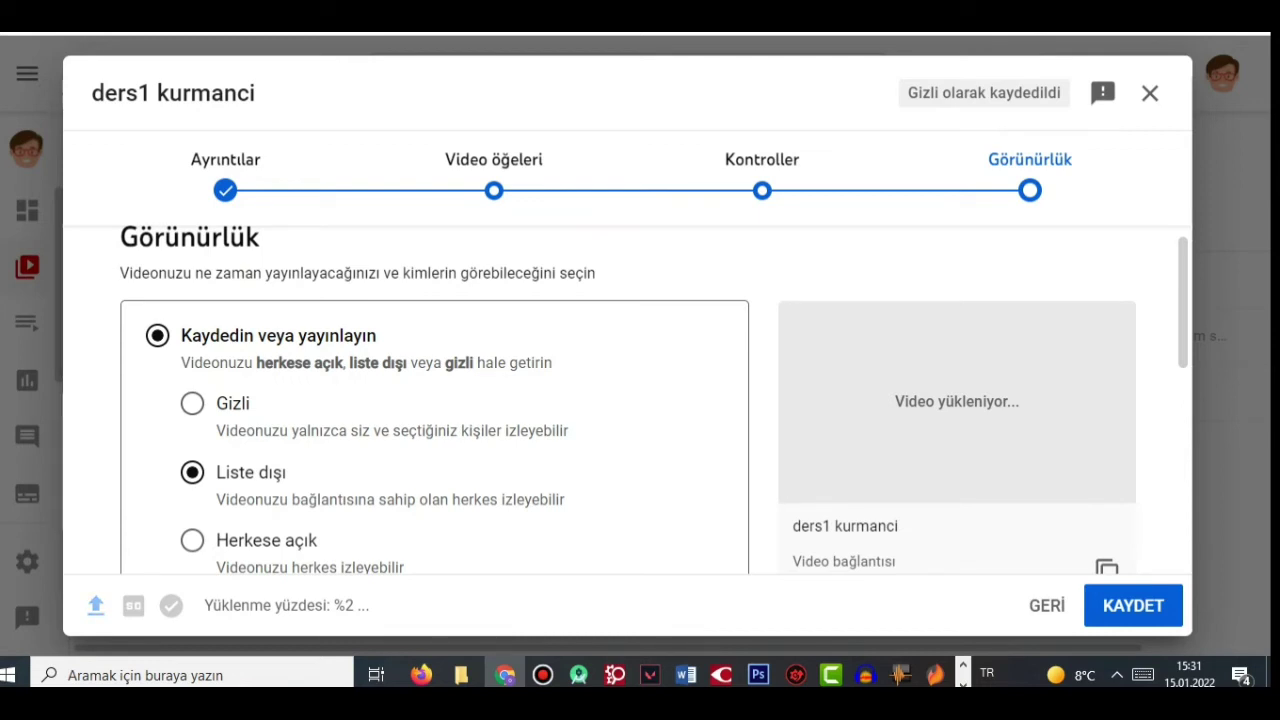
scroll(654, 400, "down", 2)
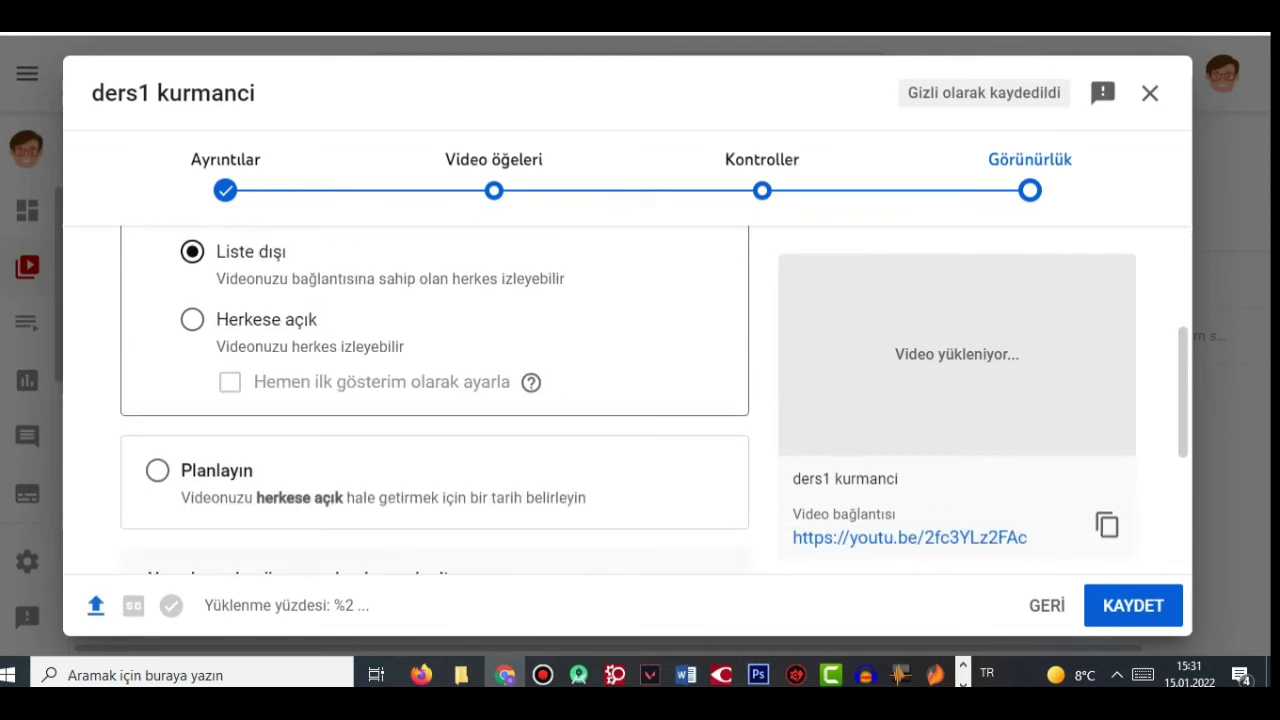
left_click(192, 319)
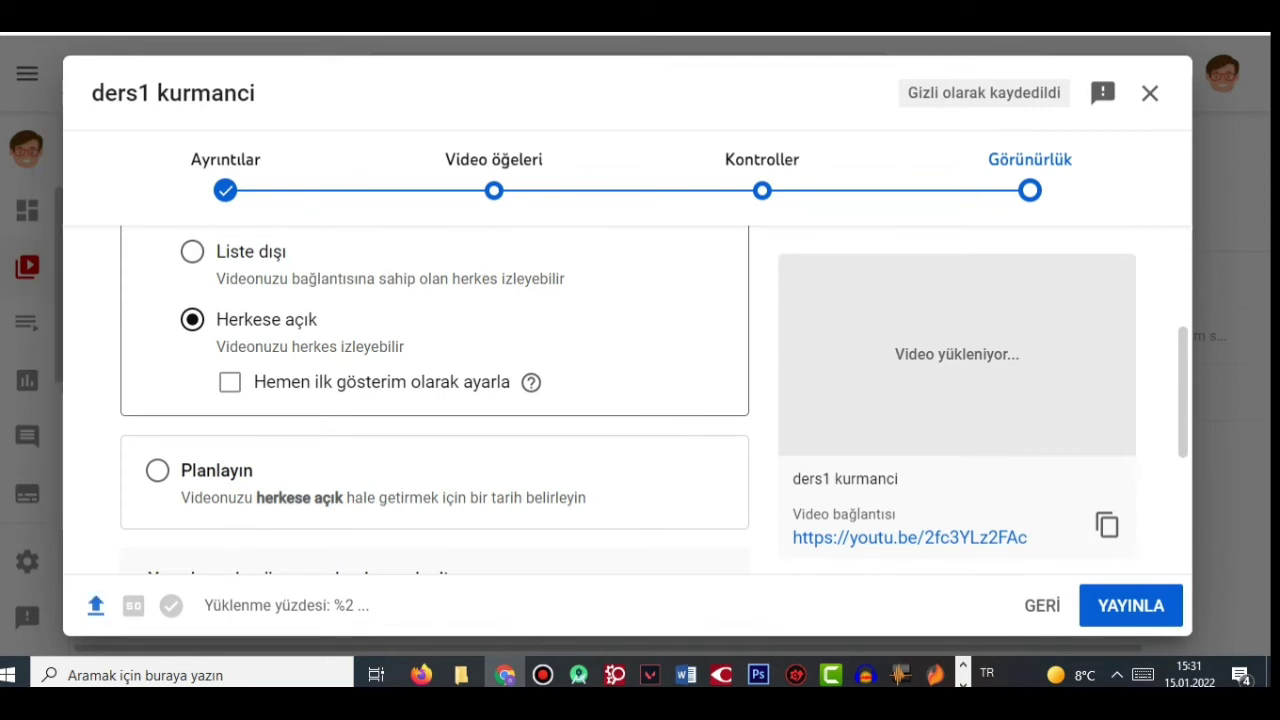
scroll(627, 400, "up", 3)
left_click(192, 472)
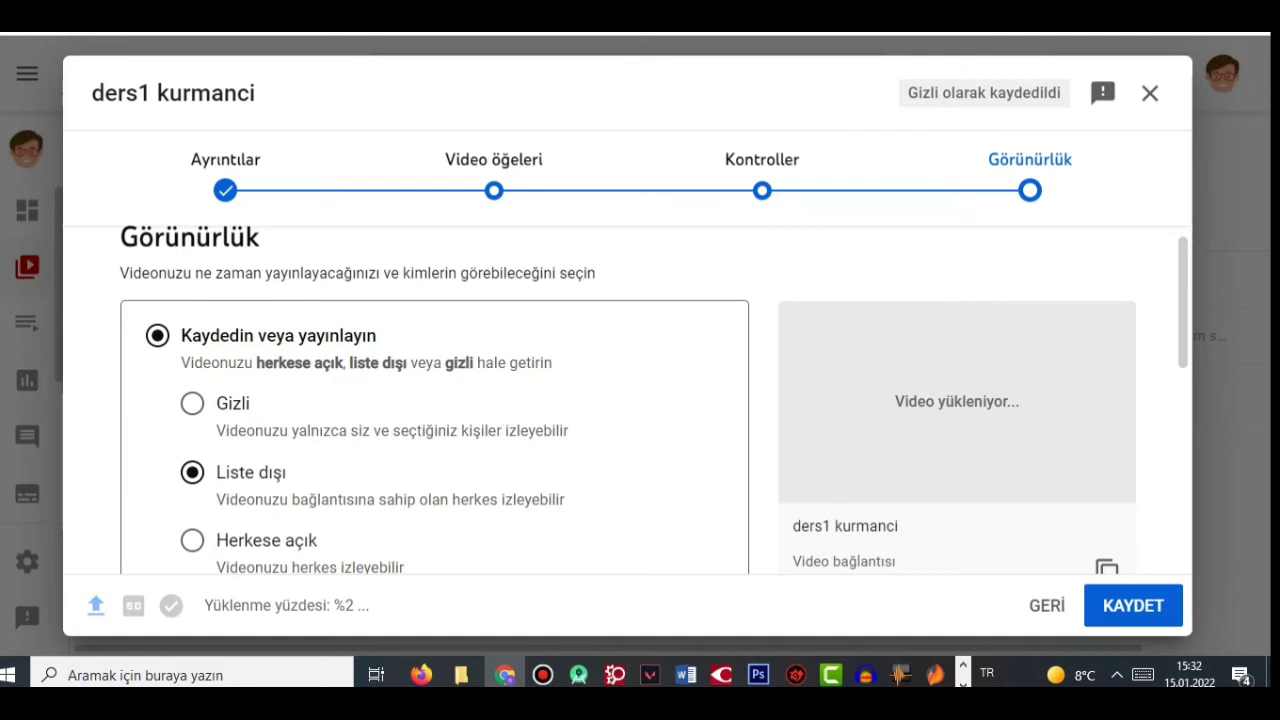
Save the video with Liste dışı (unlisted) visibility and dismiss the video processing notice
scroll(627, 400, "down", 2)
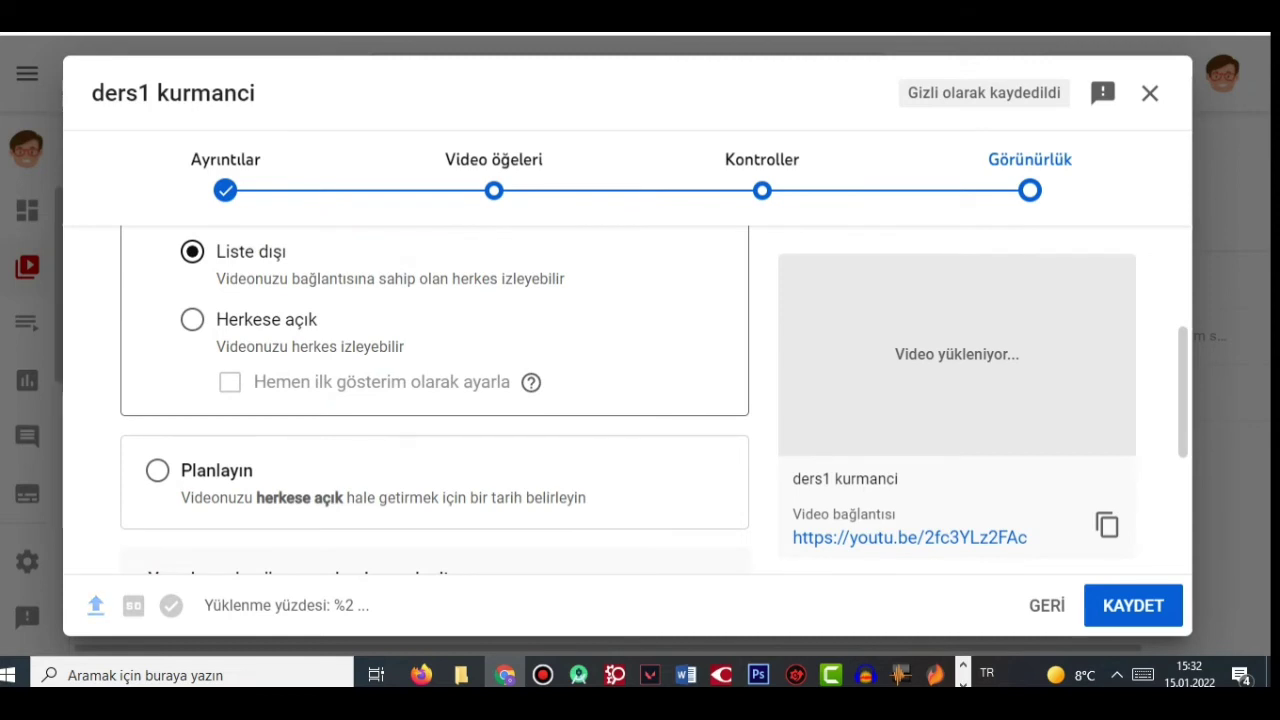
left_click(1133, 605)
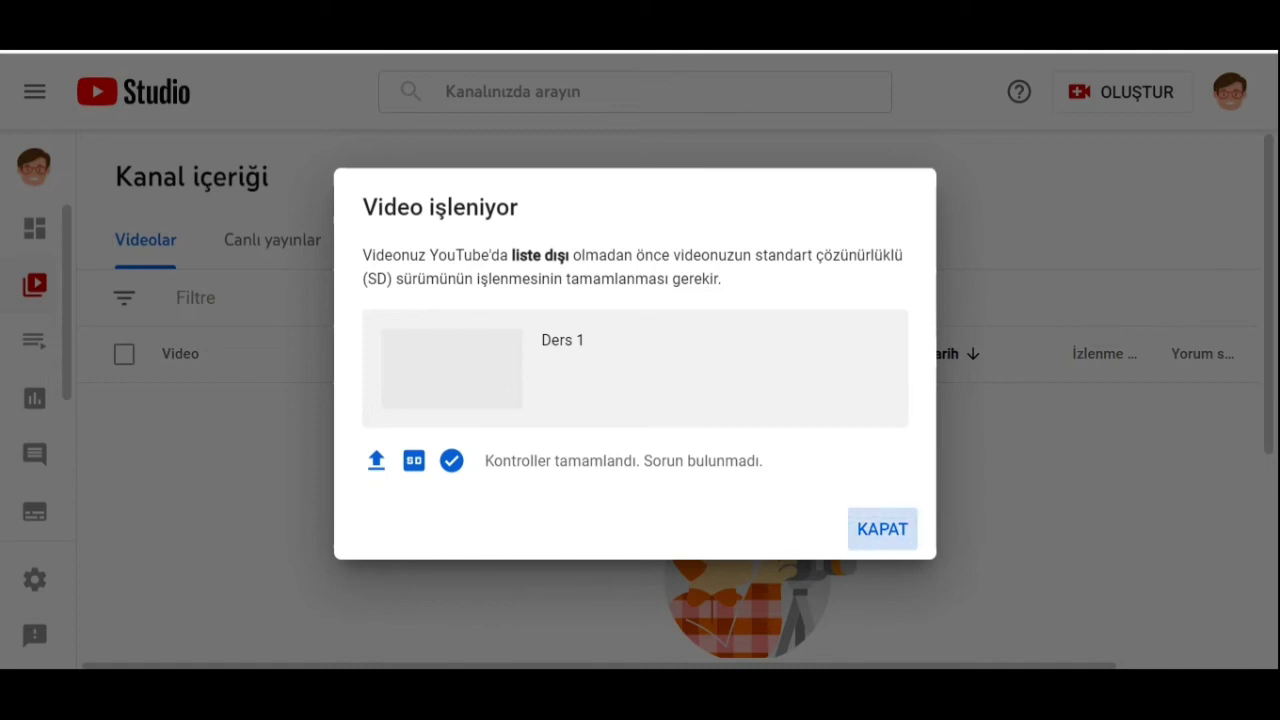
left_click(883, 529)
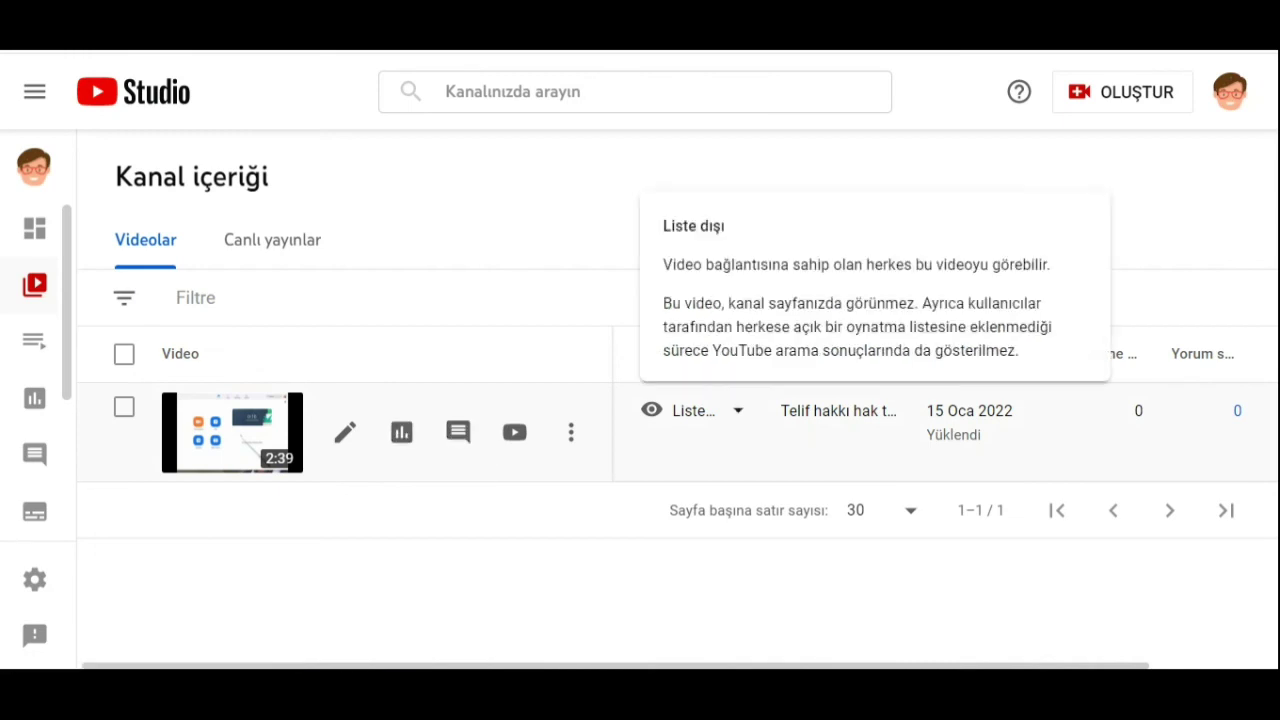
Review the visibility options of the uploaded video in the channel content list, leaving the selection as it is
left_click(738, 410)
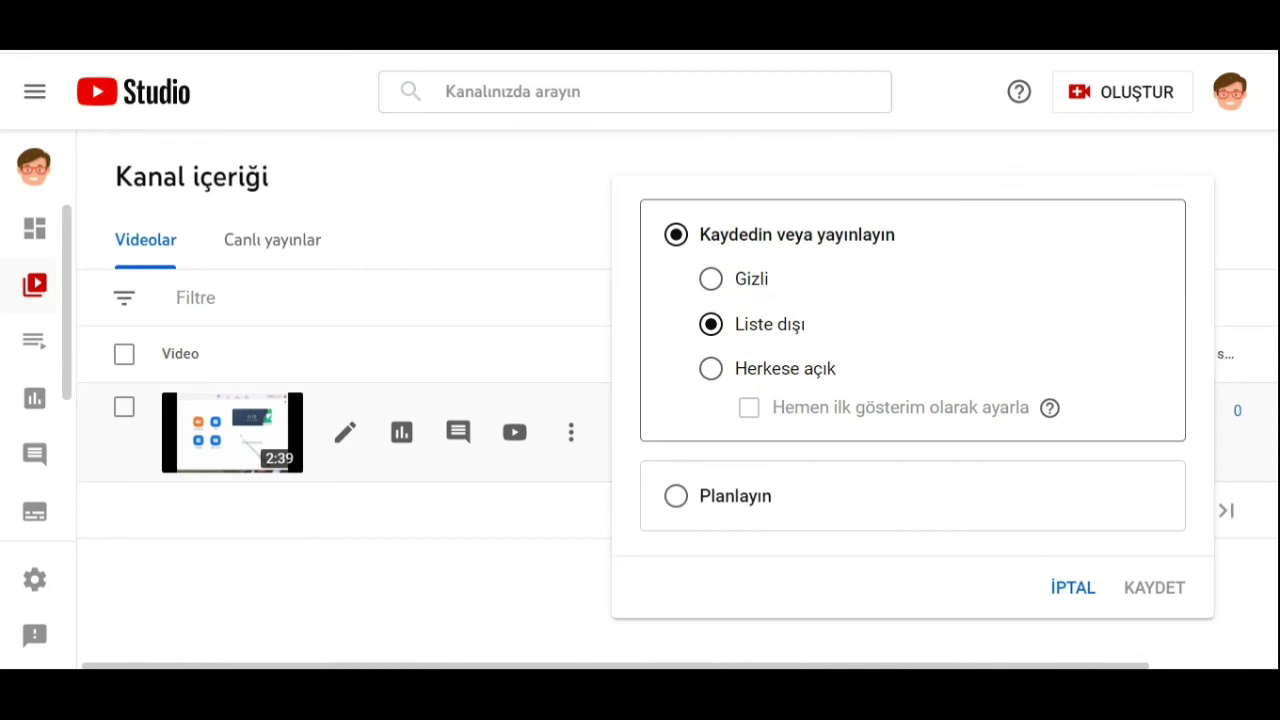
key("Escape")
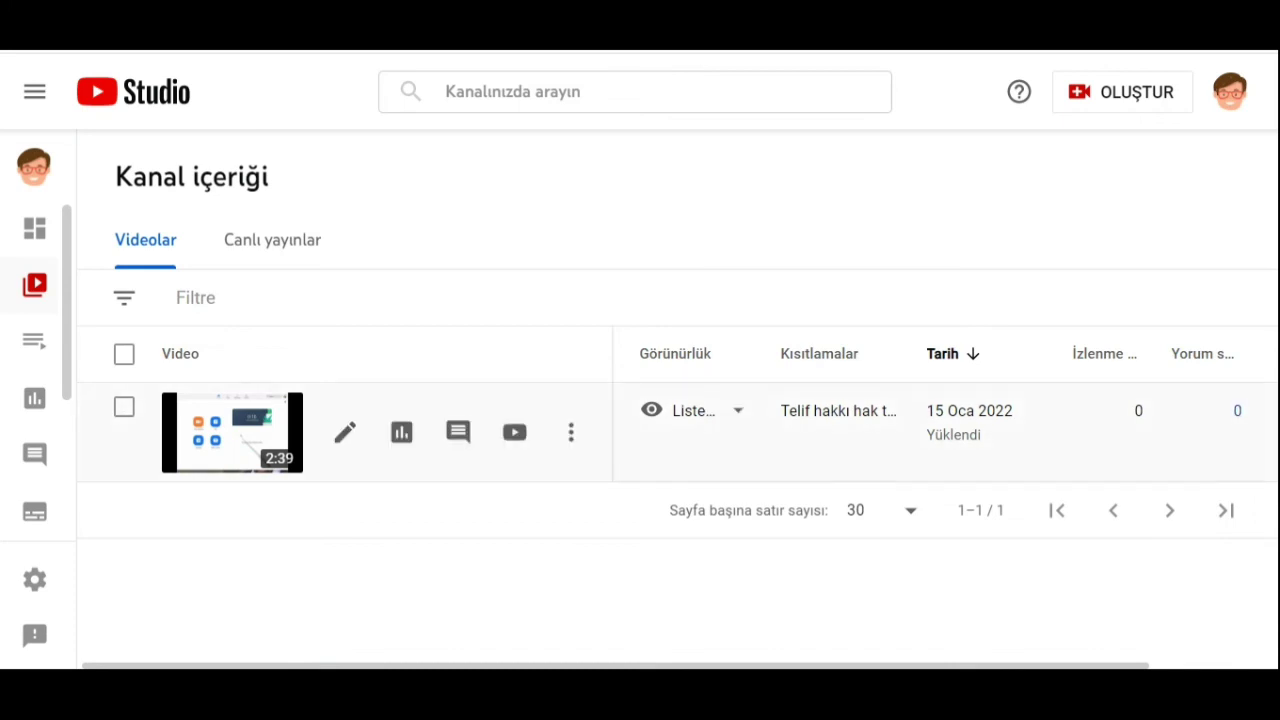
mouse_move(701, 410)
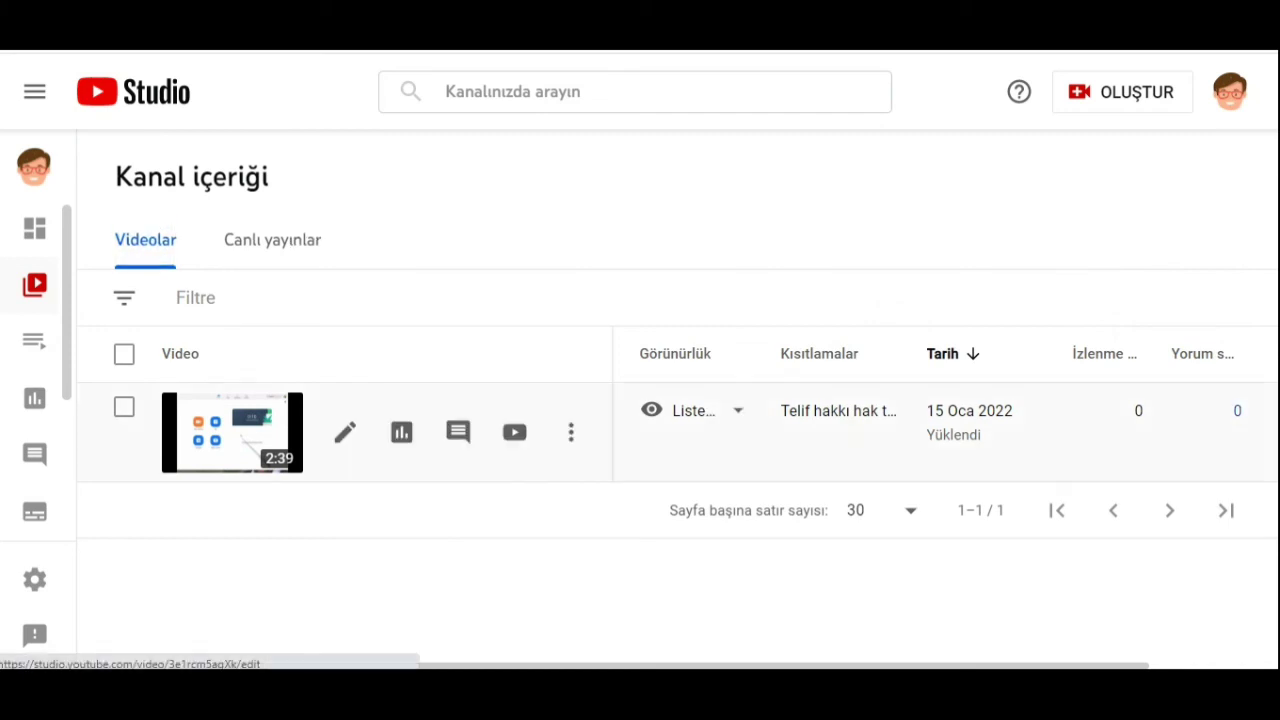
Open the details of the uploaded video Ders 1, go to its YouTube watch page and pause the playback
left_click(346, 432)
left_click(405, 348)
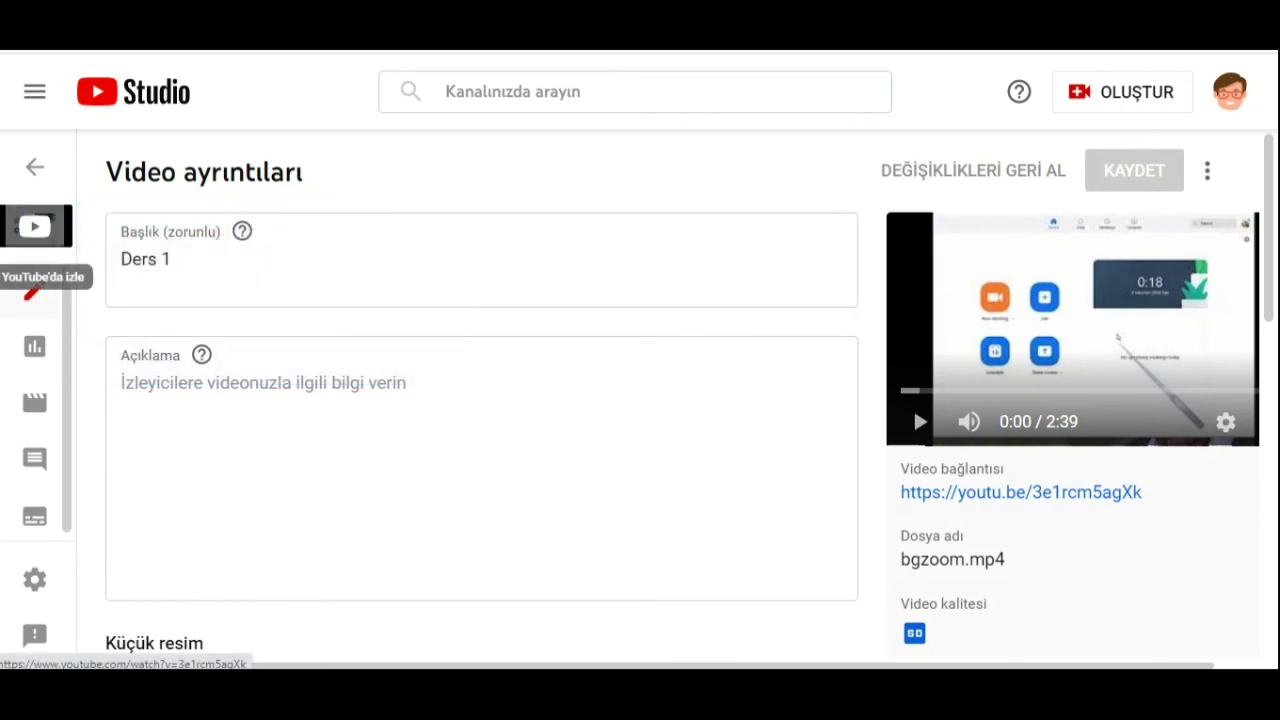
left_click(35, 227)
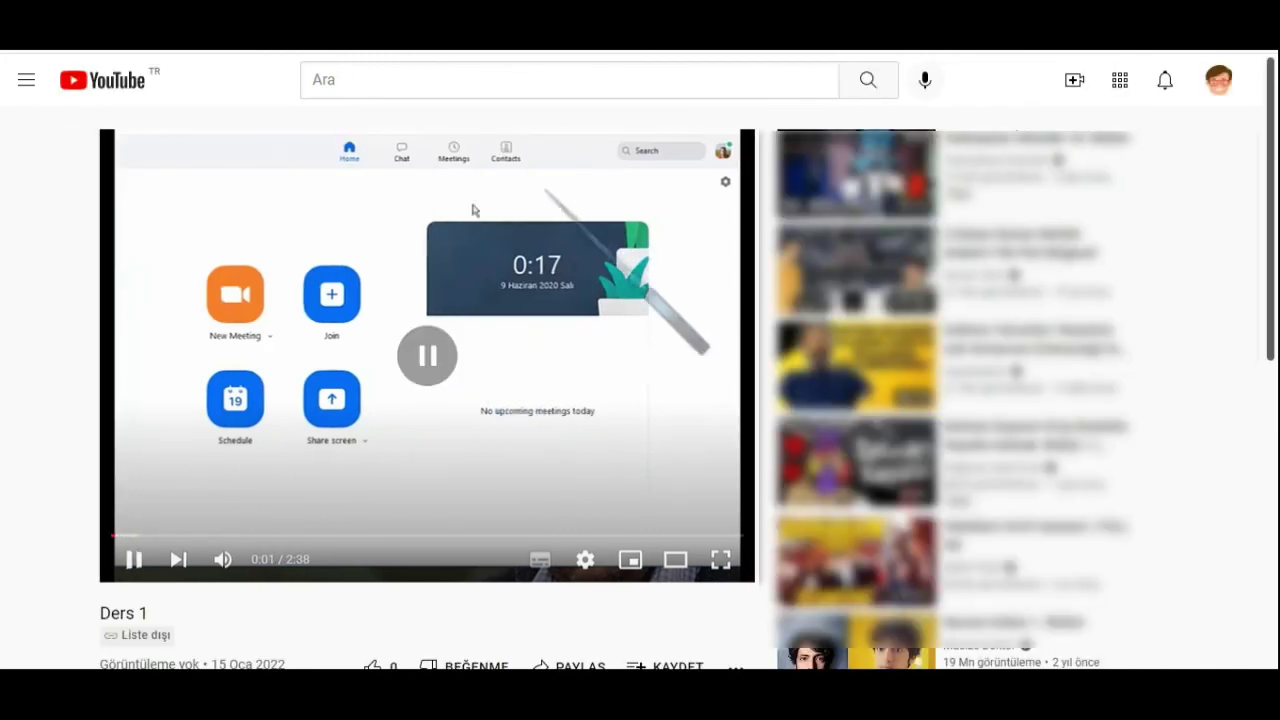
left_click(474, 210)
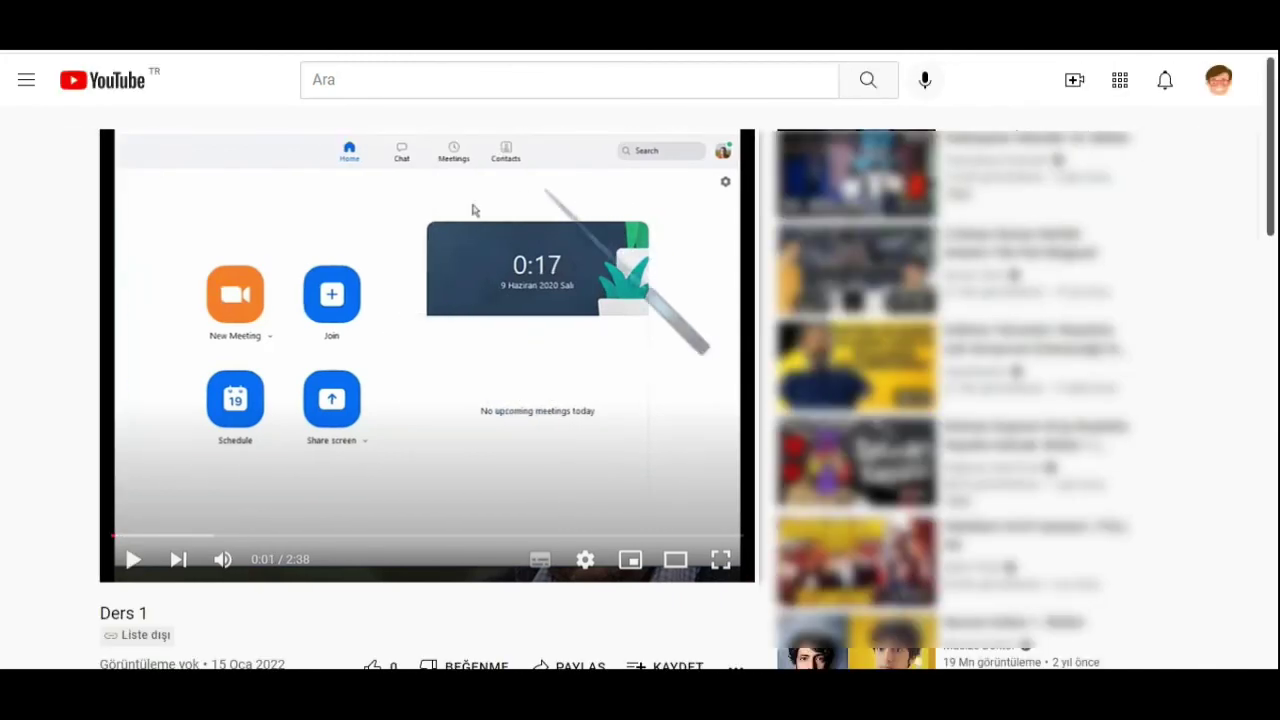
Copy the share link of the Ders 1 video from its watch page and close the Paylaş dialog
scroll(474, 210, "down", 2)
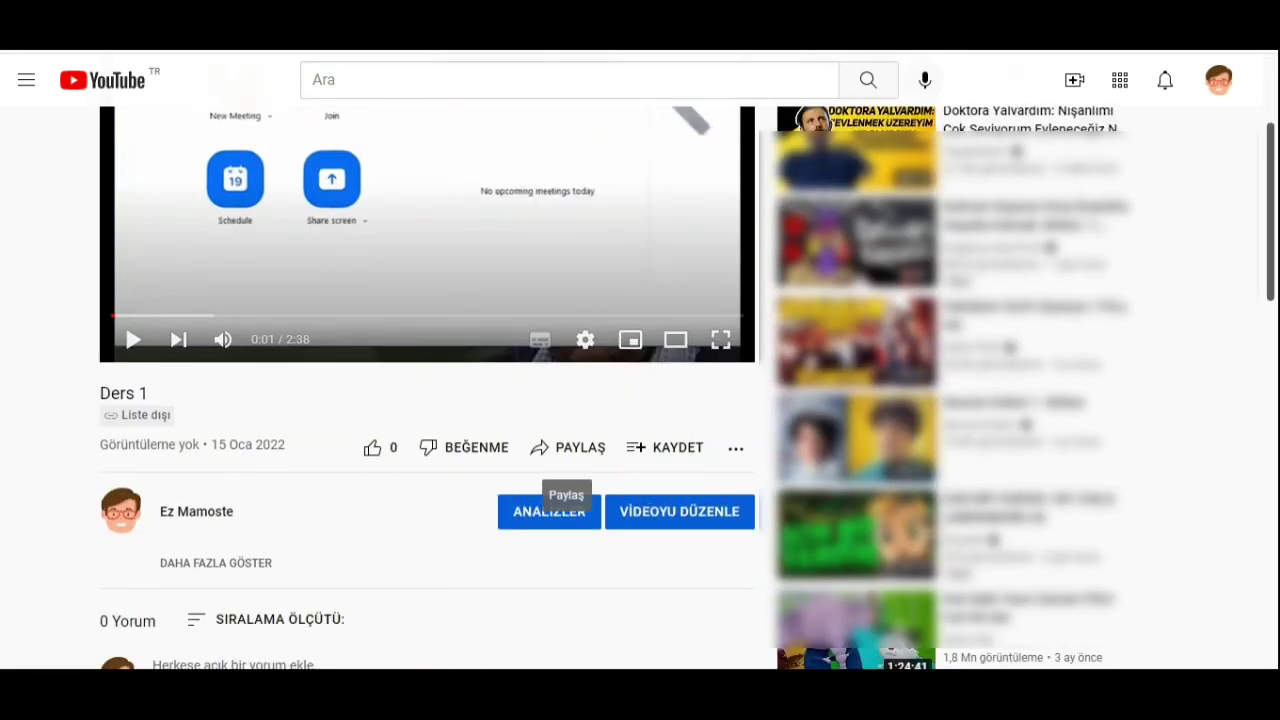
scroll(567, 465, "up", 2)
scroll(567, 228, "down", 4)
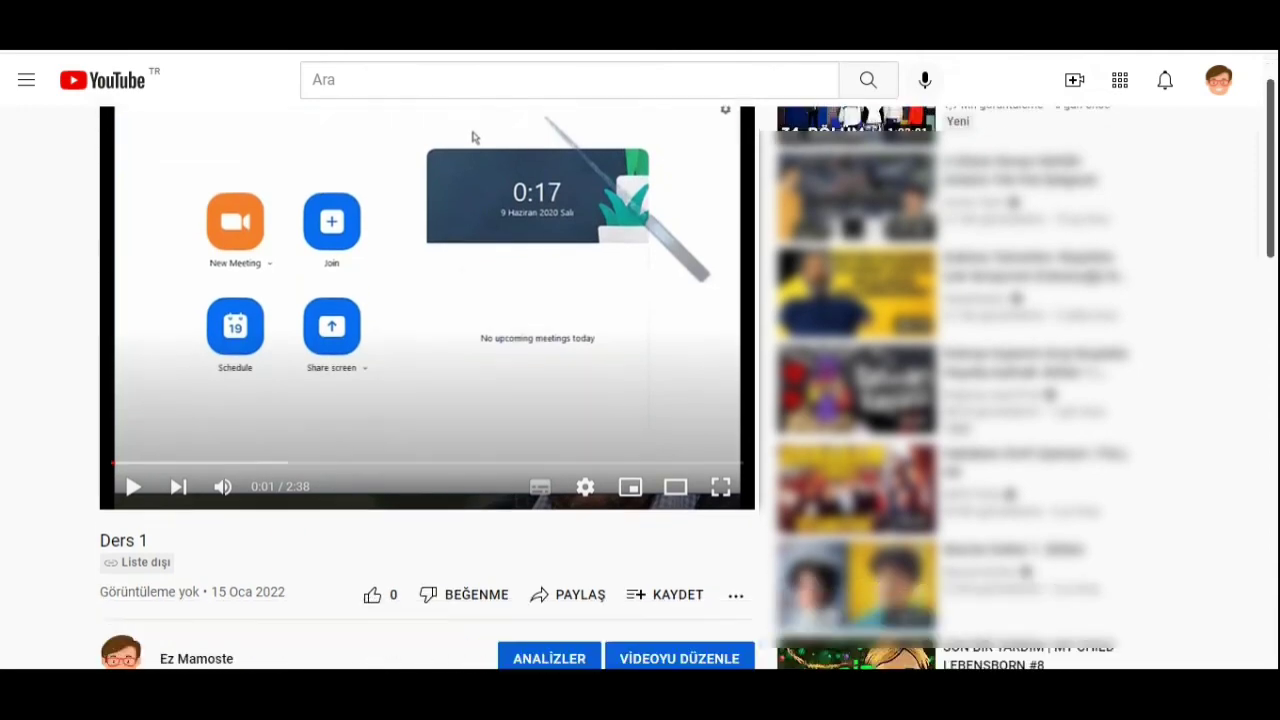
left_click(567, 227)
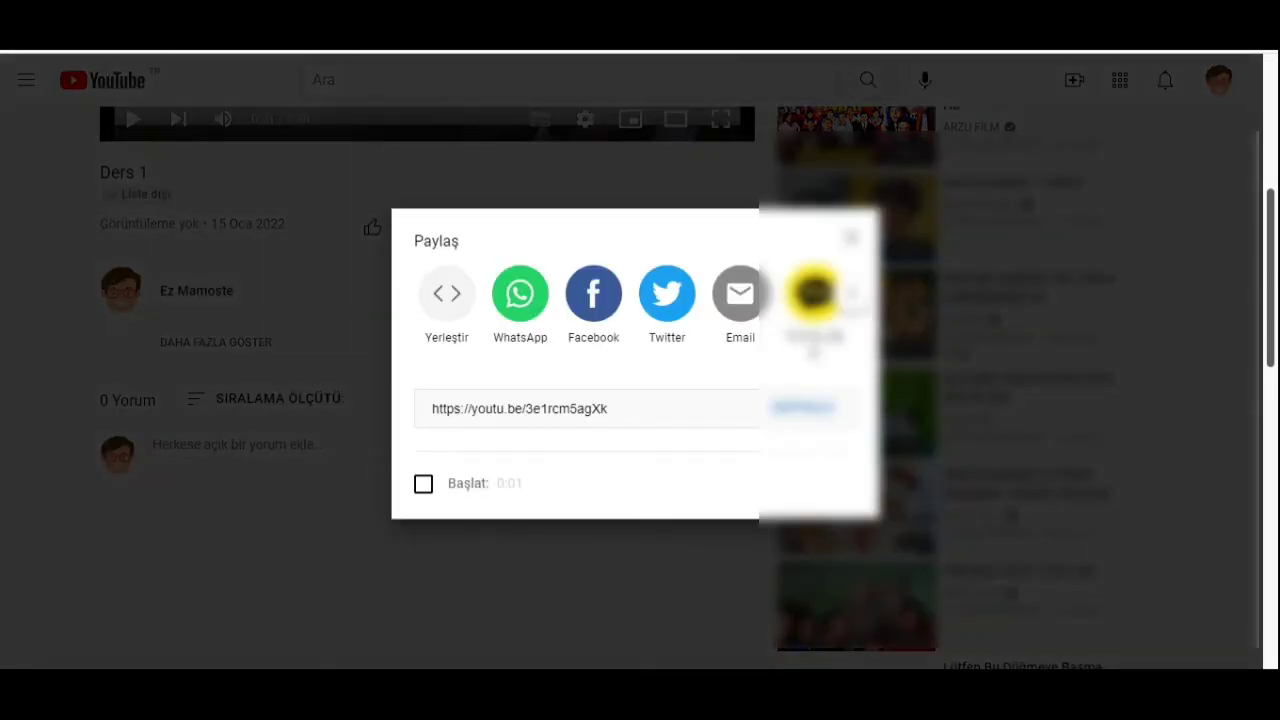
left_click(803, 407)
left_click(851, 237)
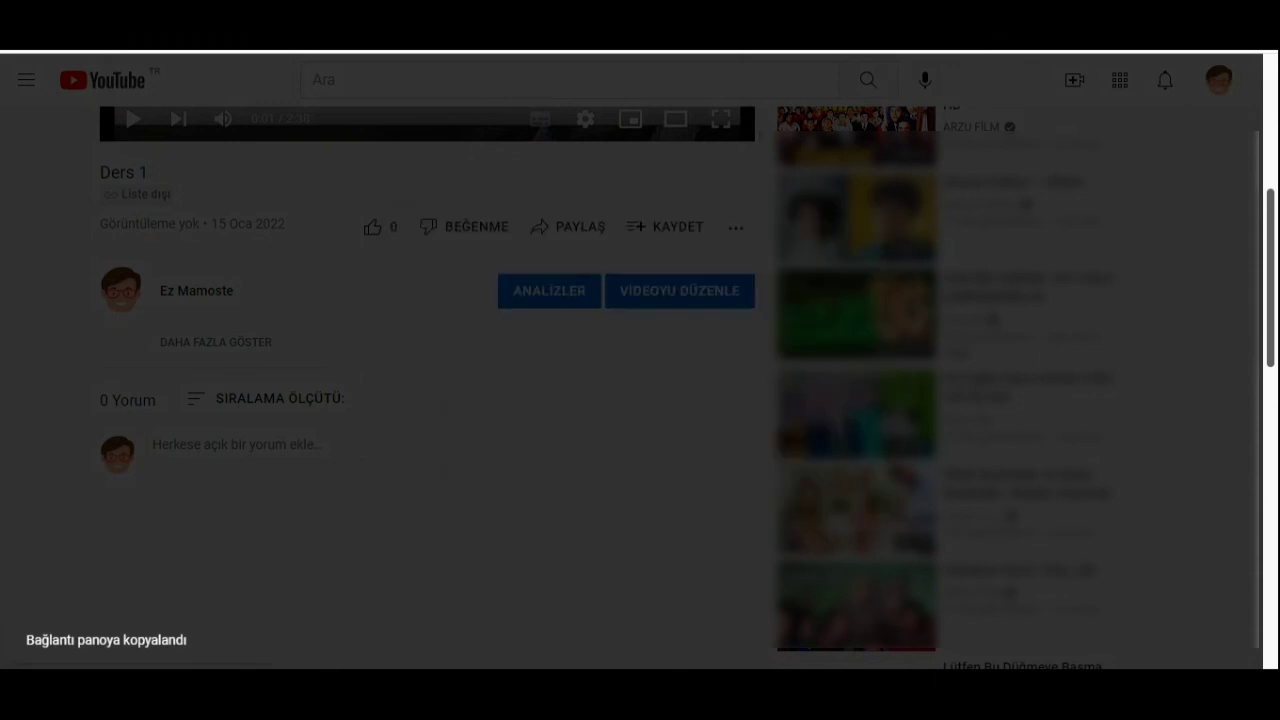
scroll(640, 380, "up", 4)
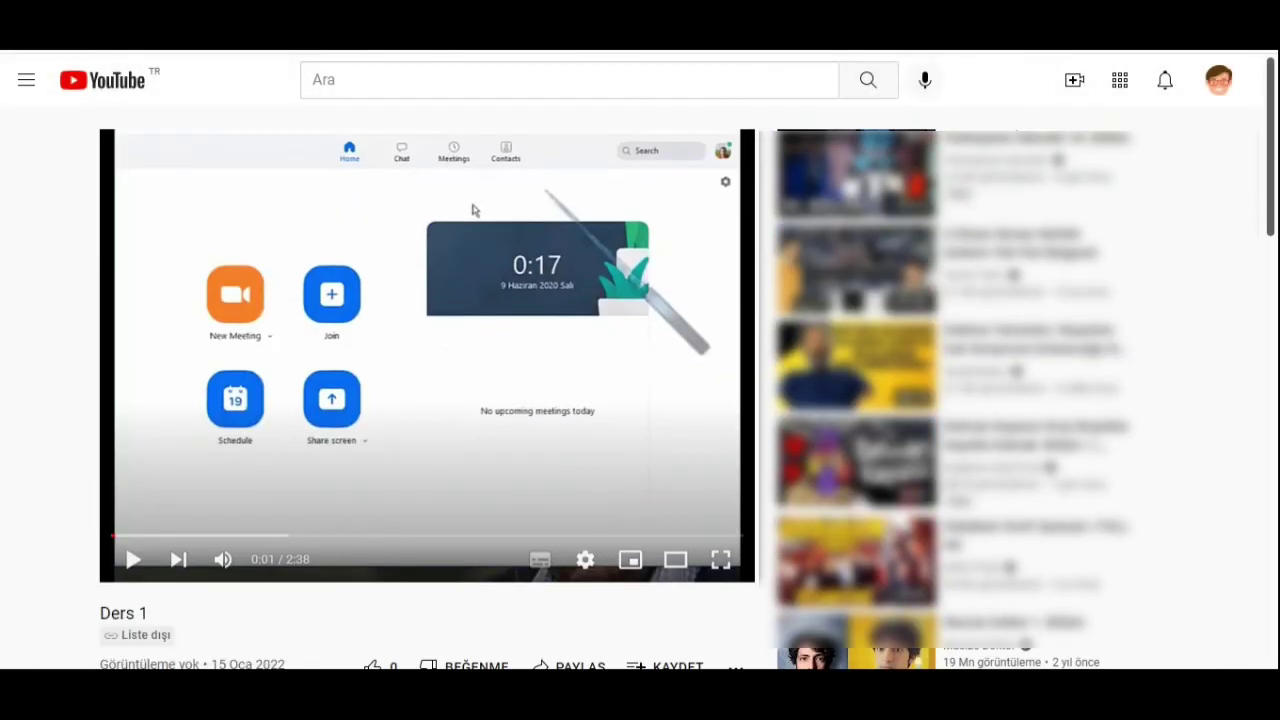
scroll(640, 380, "down", 2)
scroll(640, 380, "up", 2)
scroll(640, 380, "down", 2)
scroll(640, 380, "up", 2)
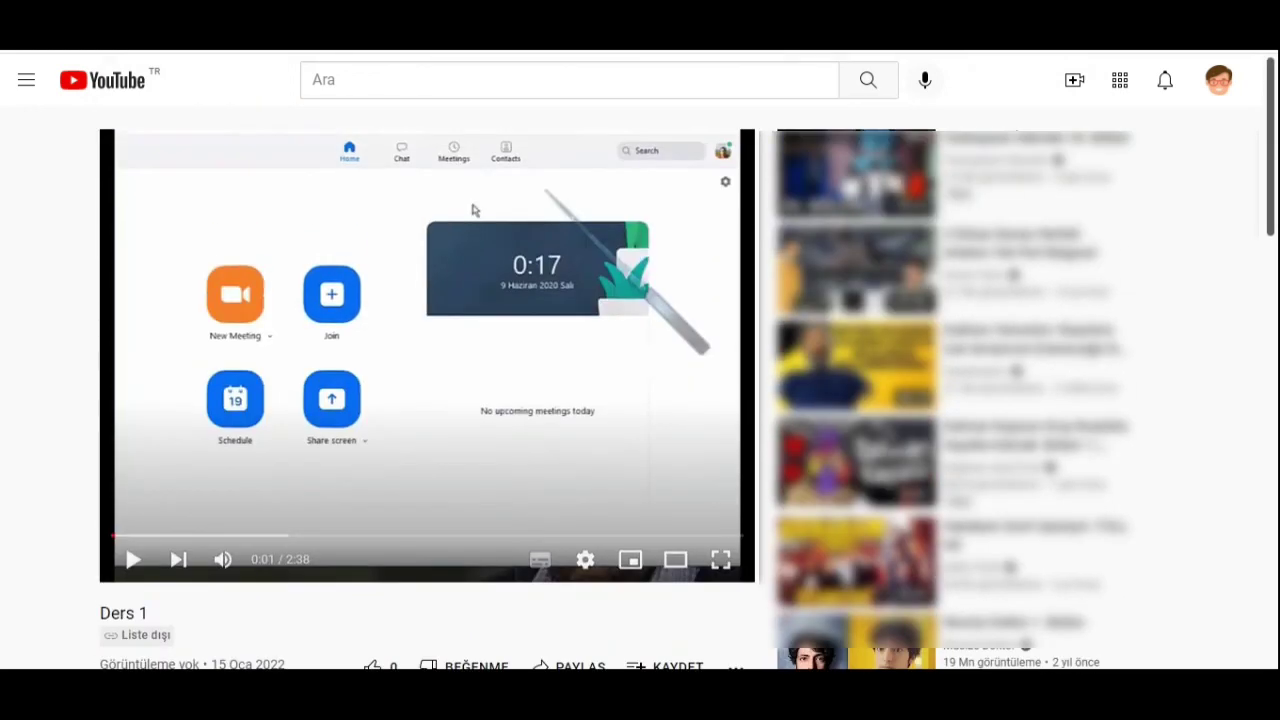